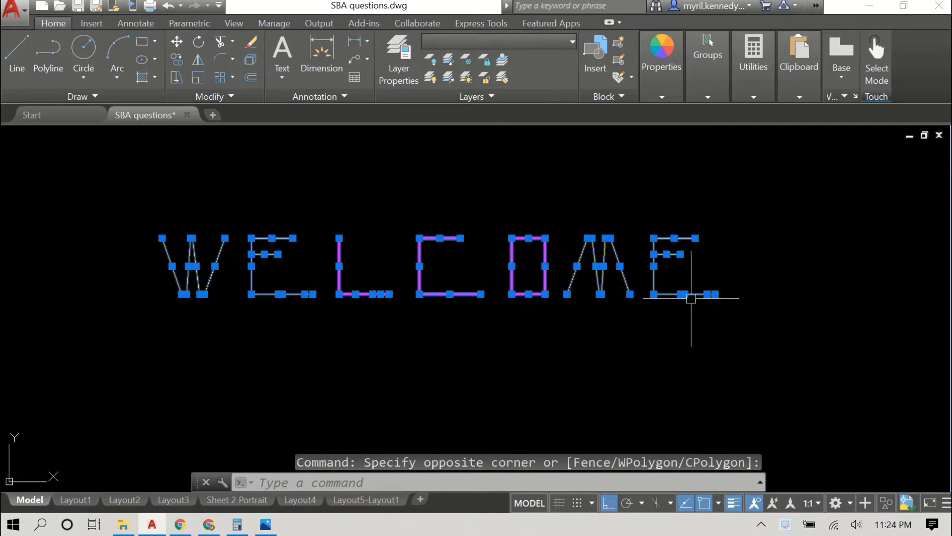
Put the selected WELCOME lettering on the outline layer
{"action": "left_click", "coordinate": [518, 43]}
{"action": "left_click", "coordinate": [519, 44]}
{"action": "left_click", "coordinate": [525, 44]}
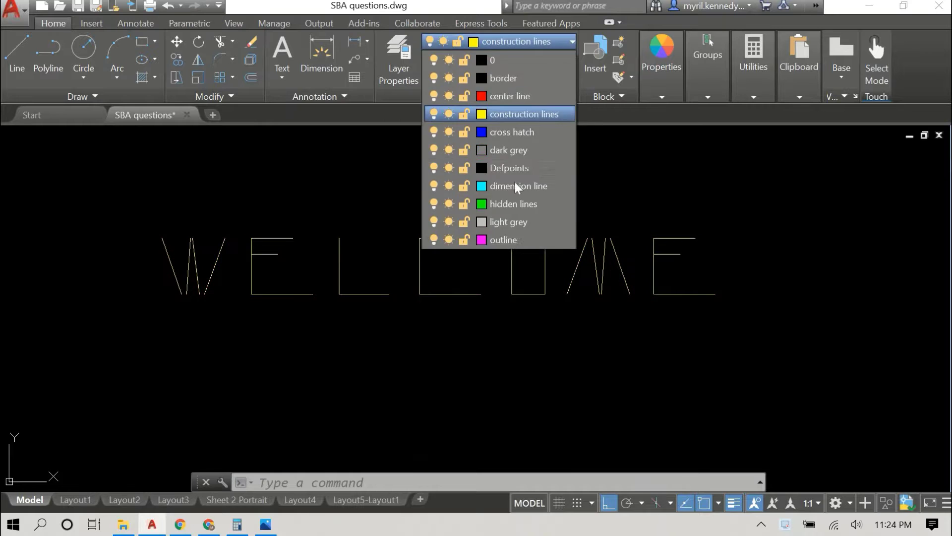
{"action": "left_click", "coordinate": [503, 227]}
Window-select the WELCOME lettering, erase it, then undo the erase to restore it
{"action": "left_click", "coordinate": [344, 170]}
{"action": "left_click", "coordinate": [406, 173]}
{"action": "key", "text": "Delete"}
{"action": "right_click", "coordinate": [279, 260]}
{"action": "left_click", "coordinate": [325, 340]}
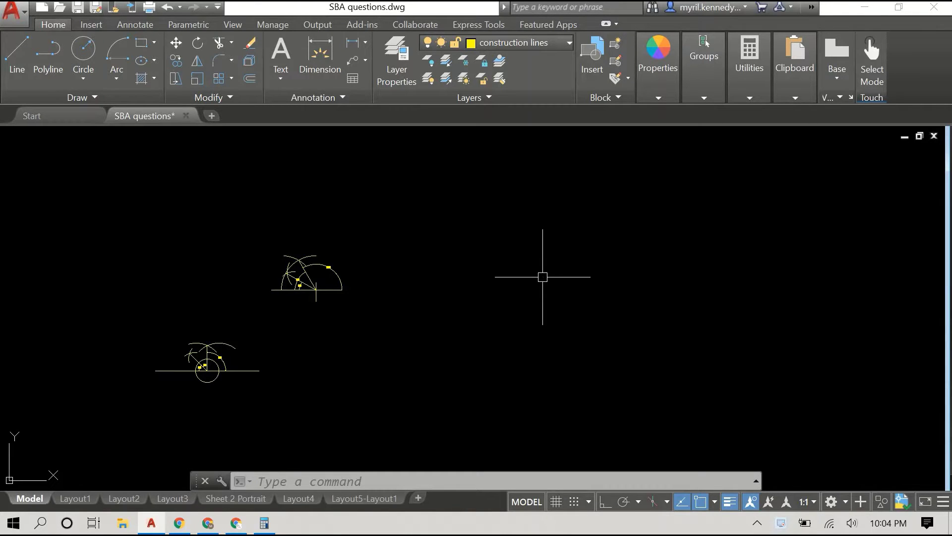
Draw a 2000-radius circle in the empty space right of the constructions and recentre it
{"action": "key", "text": "Return"}
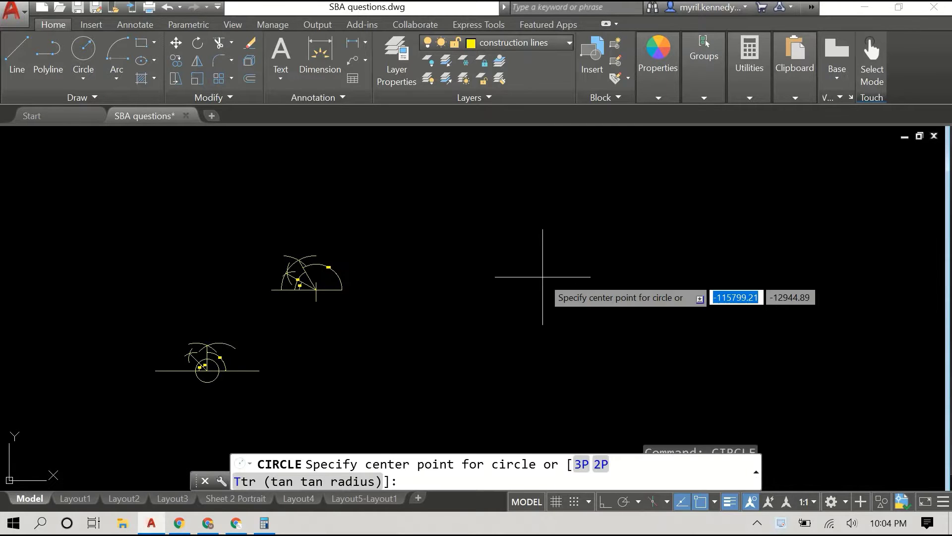
{"action": "left_click", "coordinate": [568, 281]}
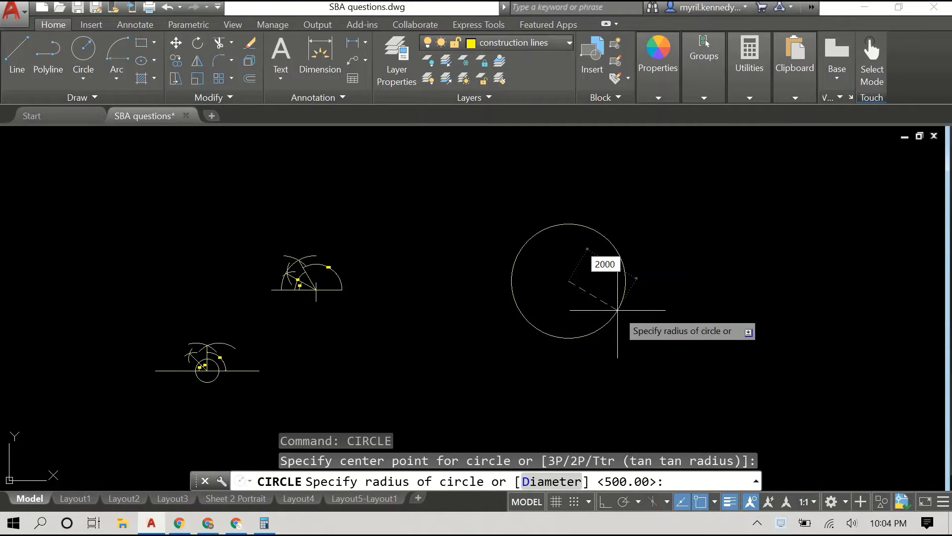
{"action": "key", "text": "Return"}
{"action": "scroll", "coordinate": [573, 297], "scroll_direction": "up", "scroll_amount": 3}
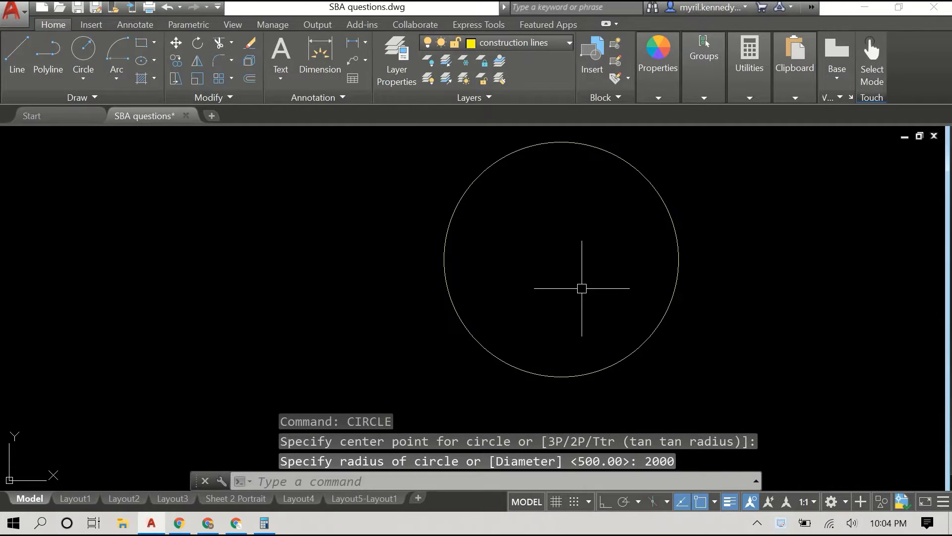
{"action": "scroll", "coordinate": [582, 288], "scroll_direction": "down", "scroll_amount": 3}
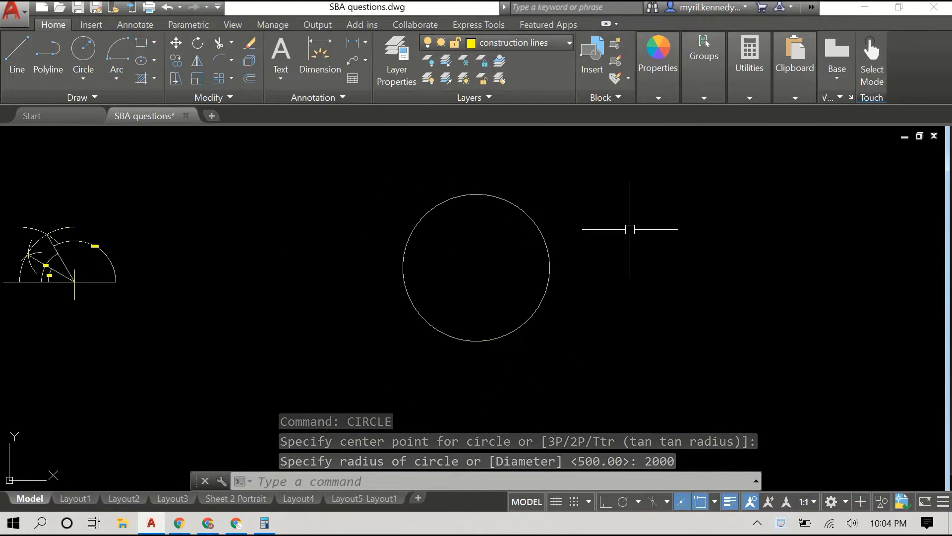
{"action": "middle_click_drag", "start_coordinate": [630, 229], "coordinate": [594, 247]}
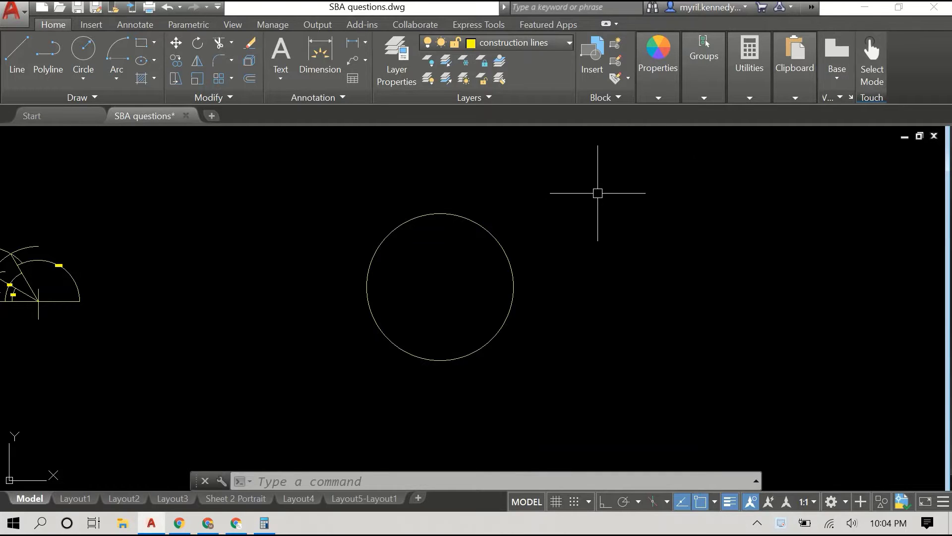
Draw two short diagonal lines crossing in an X at the circle's upper right
{"action": "key", "text": "Return"}
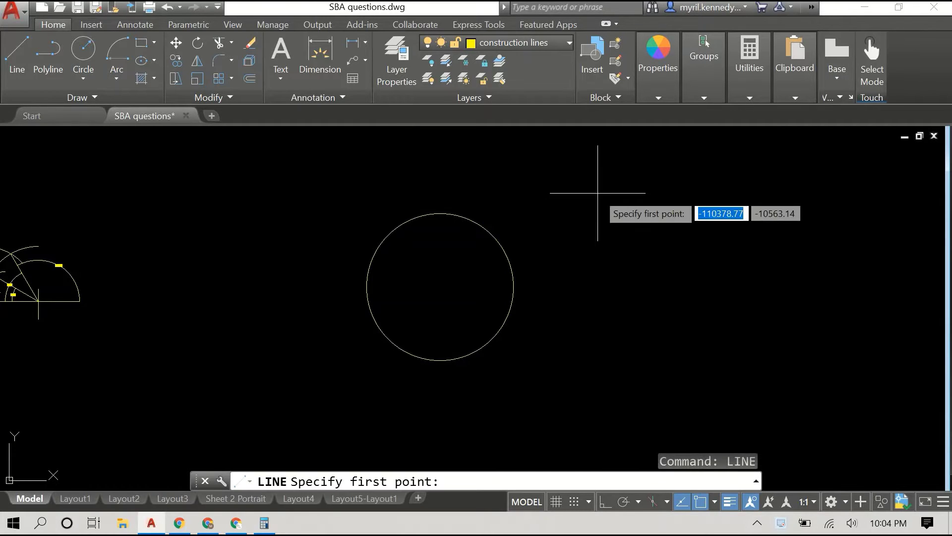
{"action": "left_click", "coordinate": [781, 153]}
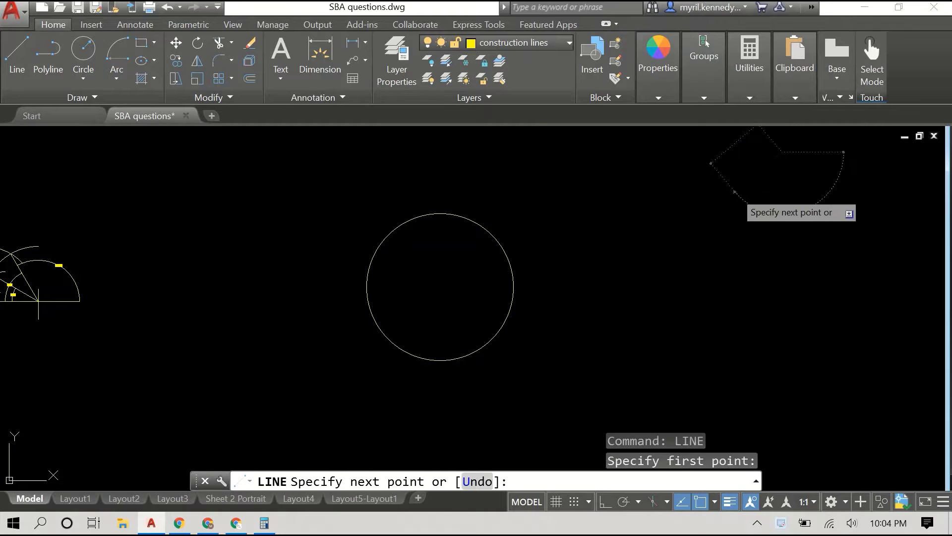
{"action": "left_click", "coordinate": [735, 191]}
{"action": "right_click", "coordinate": [746, 171]}
{"action": "left_click", "coordinate": [752, 172]}
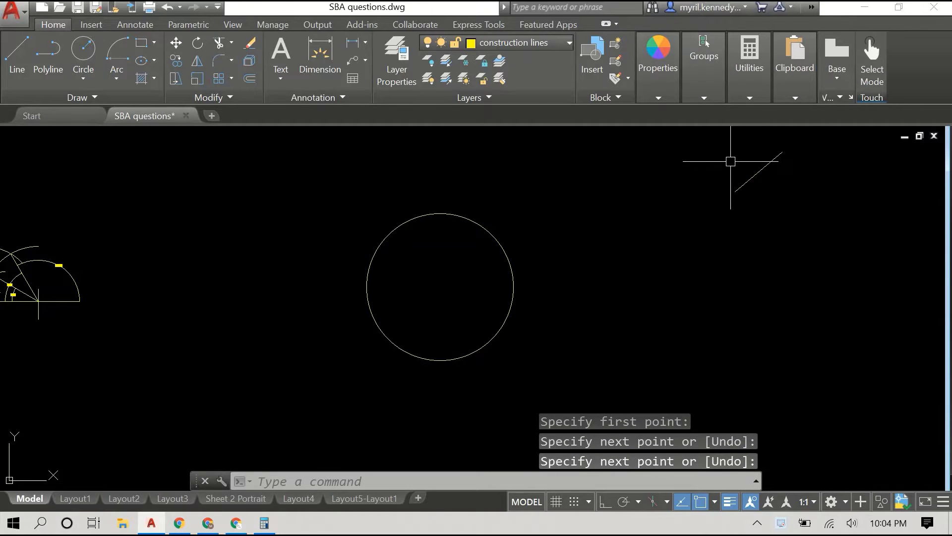
{"action": "right_click", "coordinate": [729, 152]}
{"action": "left_click", "coordinate": [744, 161]}
{"action": "left_click", "coordinate": [737, 153]}
{"action": "right_click", "coordinate": [795, 201]}
{"action": "left_click", "coordinate": [805, 206]}
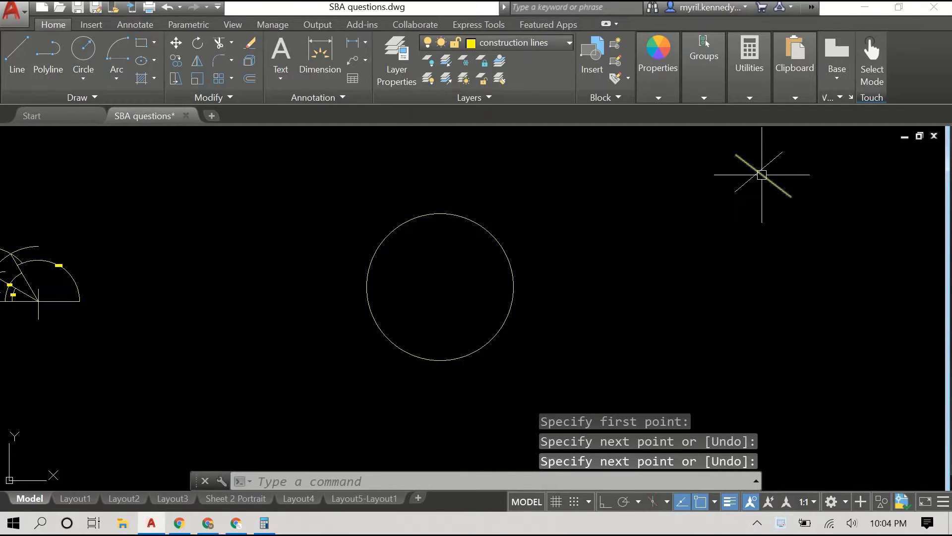
{"action": "mouse_move", "coordinate": [759, 174]}
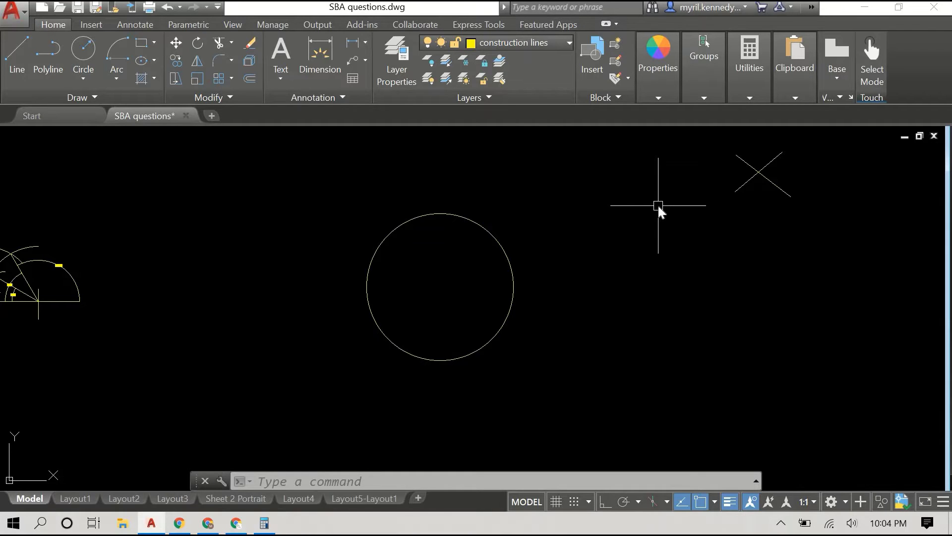
Draw a line from the X's crossing point to the circle's centre
{"action": "key", "text": "Return"}
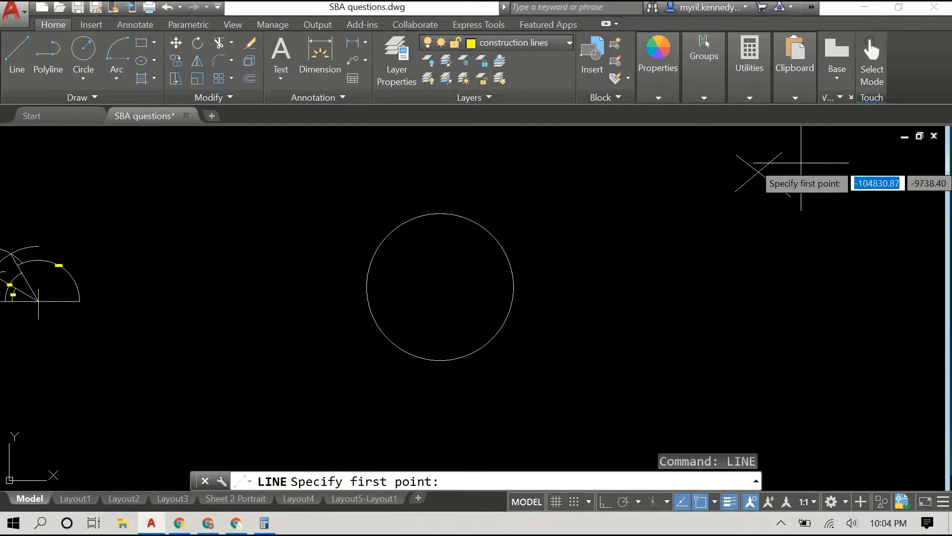
{"action": "left_click", "coordinate": [758, 172]}
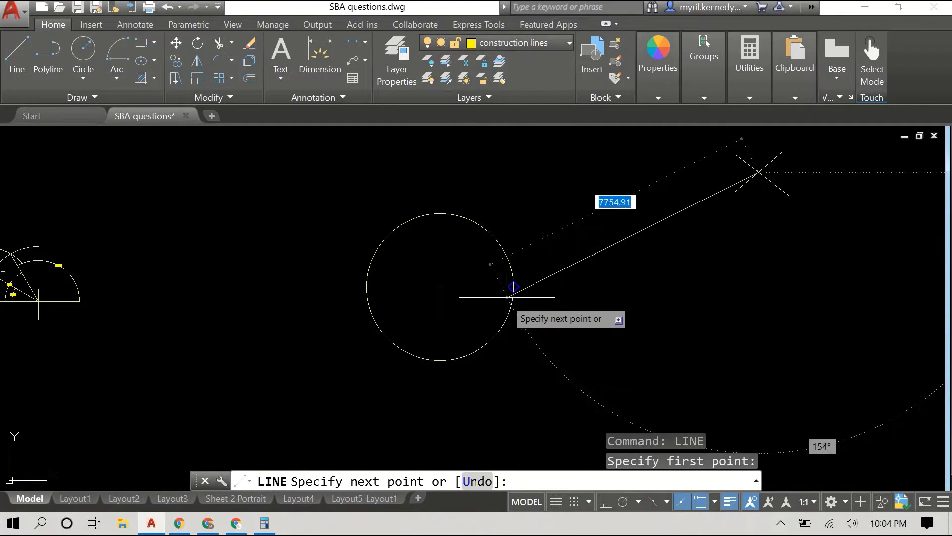
{"action": "left_click", "coordinate": [440, 286]}
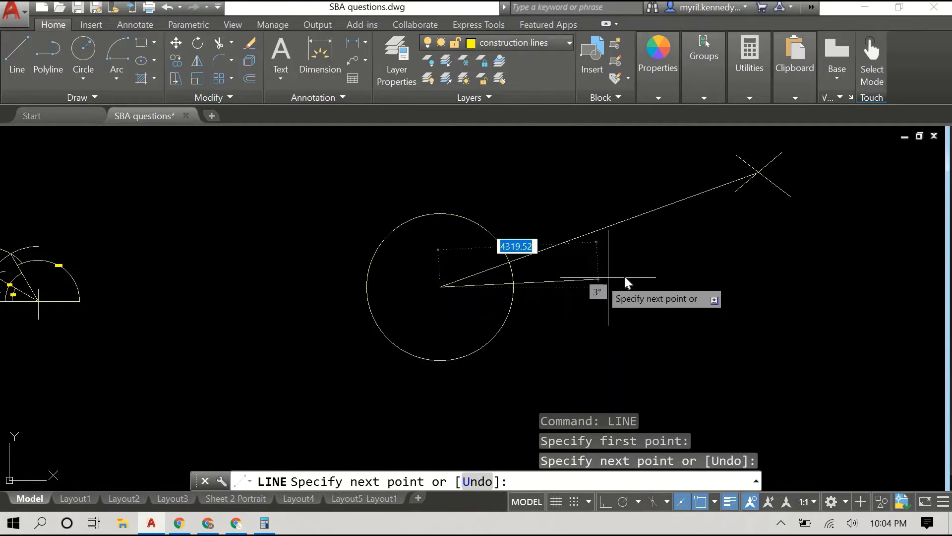
{"action": "right_click", "coordinate": [638, 285]}
{"action": "left_click", "coordinate": [651, 284]}
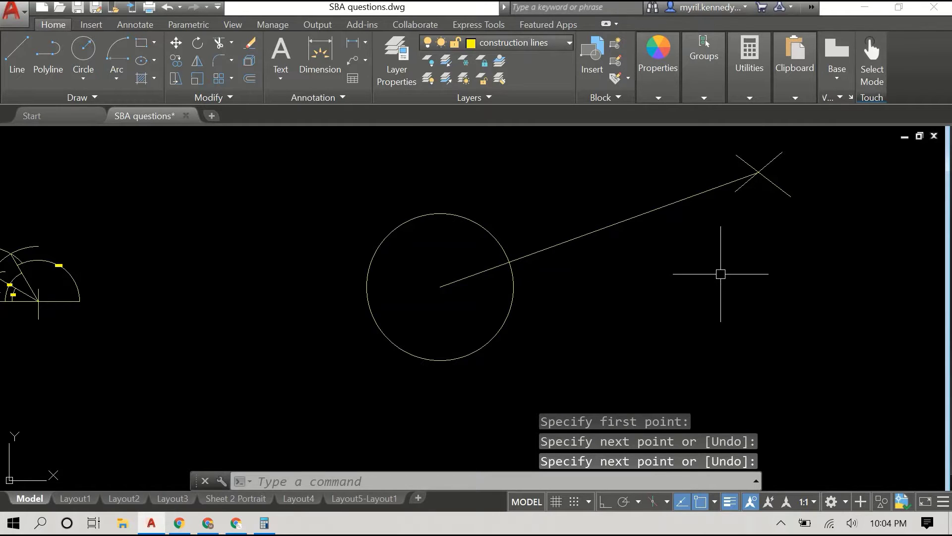
{"action": "scroll", "coordinate": [721, 273], "scroll_direction": "down", "scroll_amount": 3}
{"action": "middle_click_drag", "start_coordinate": [735, 240], "coordinate": [657, 266]}
{"action": "scroll", "coordinate": [652, 265], "scroll_direction": "up", "scroll_amount": 5}
{"action": "scroll", "coordinate": [676, 262], "scroll_direction": "down", "scroll_amount": 3}
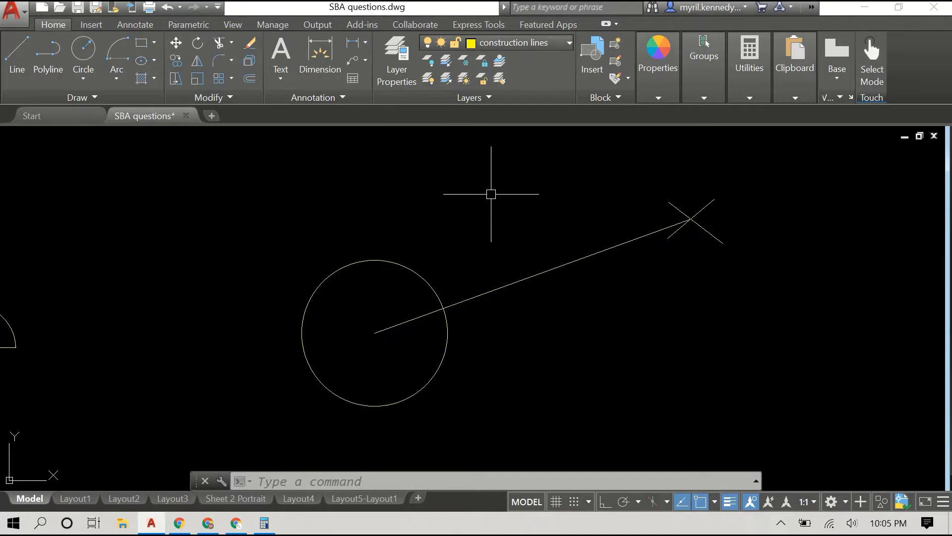
{"action": "left_click", "coordinate": [118, 77]}
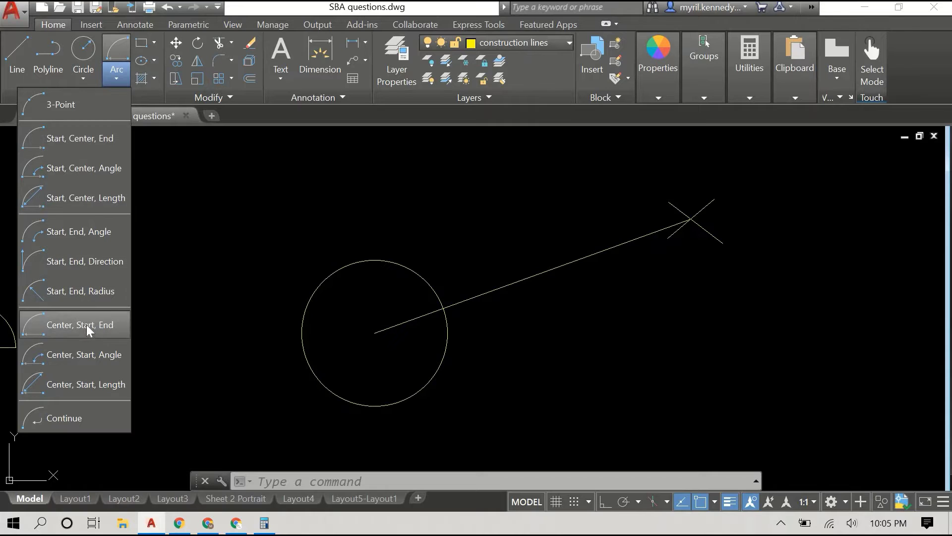
{"action": "left_click", "coordinate": [331, 190]}
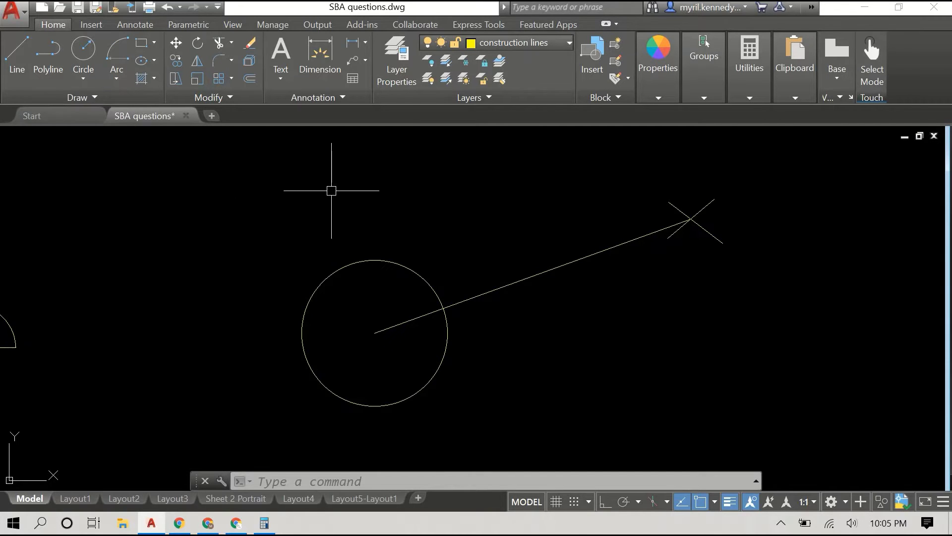
{"action": "left_click", "coordinate": [331, 190]}
{"action": "left_click", "coordinate": [485, 207]}
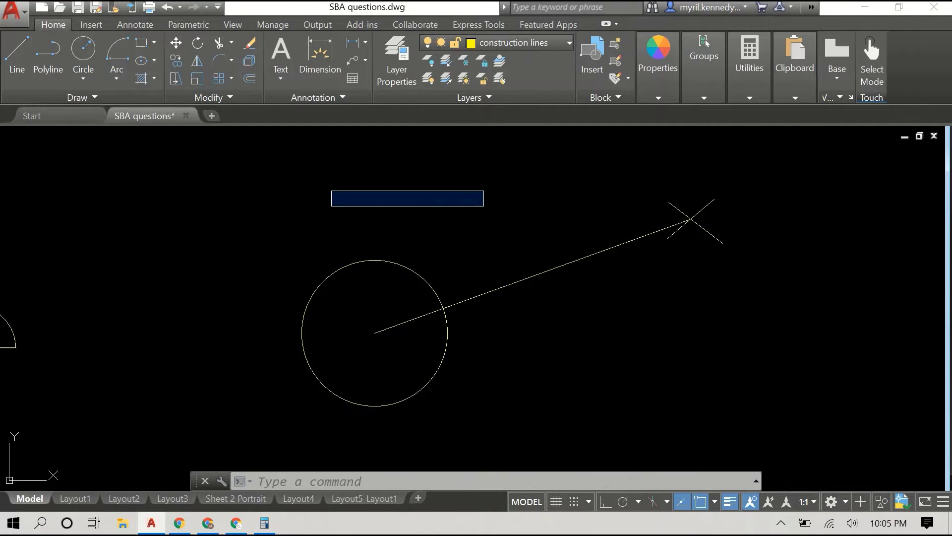
{"action": "left_click", "coordinate": [561, 268]}
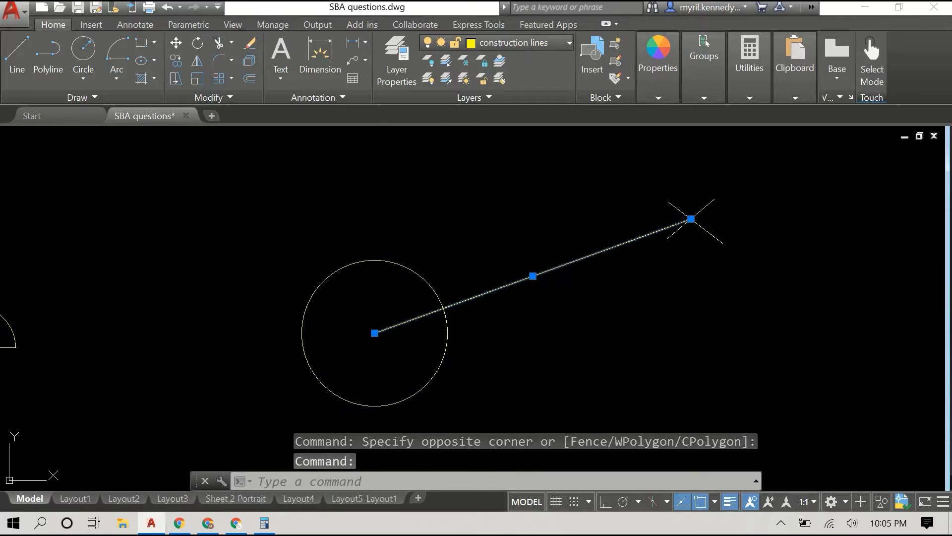
{"action": "double_click", "coordinate": [561, 268]}
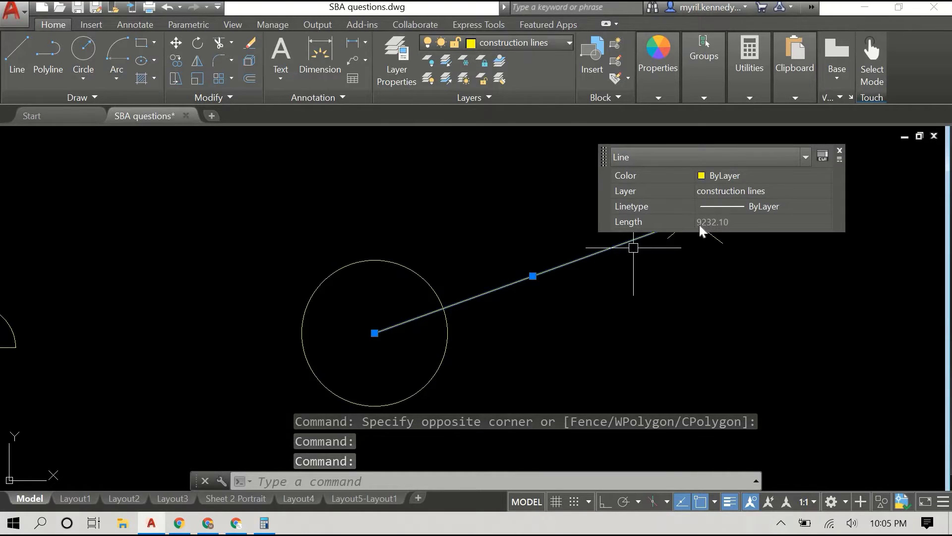
{"action": "left_click", "coordinate": [840, 150]}
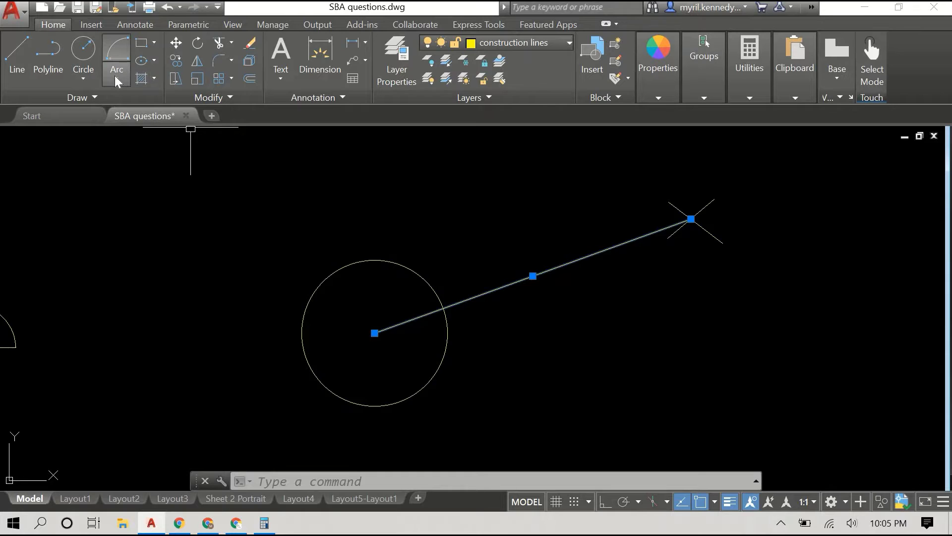
{"action": "left_click", "coordinate": [356, 265]}
{"action": "left_click", "coordinate": [255, 184]}
{"action": "left_click", "coordinate": [235, 185]}
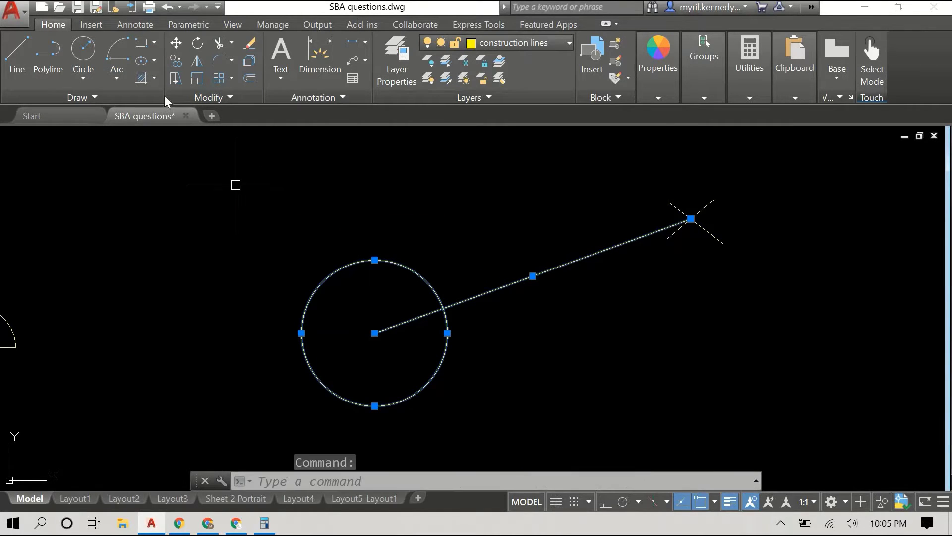
{"action": "left_click", "coordinate": [117, 74]}
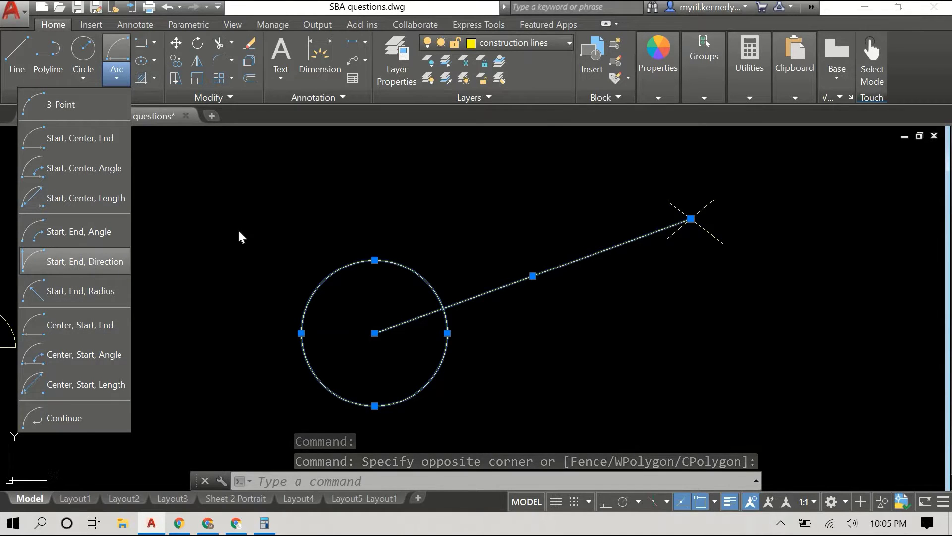
{"action": "left_click", "coordinate": [253, 226]}
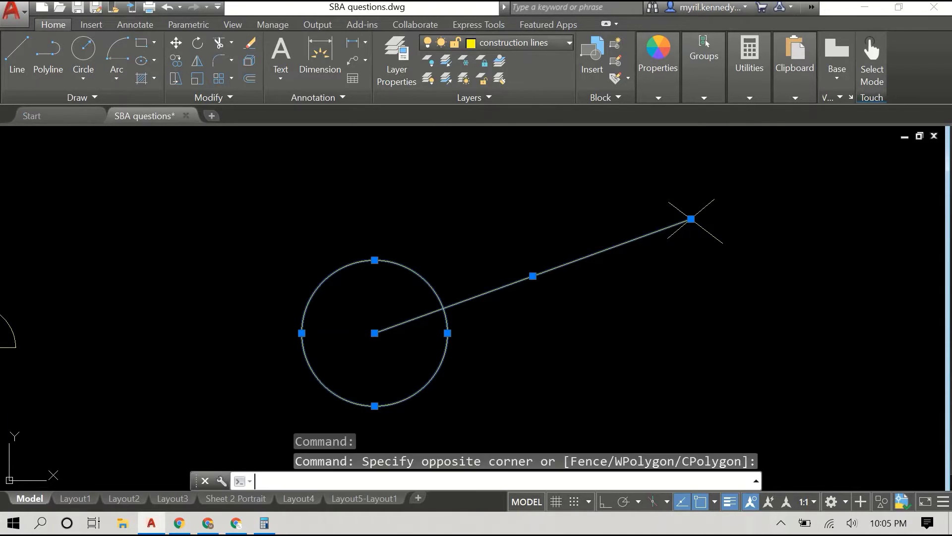
{"action": "key", "text": "ctrl+shift+p"}
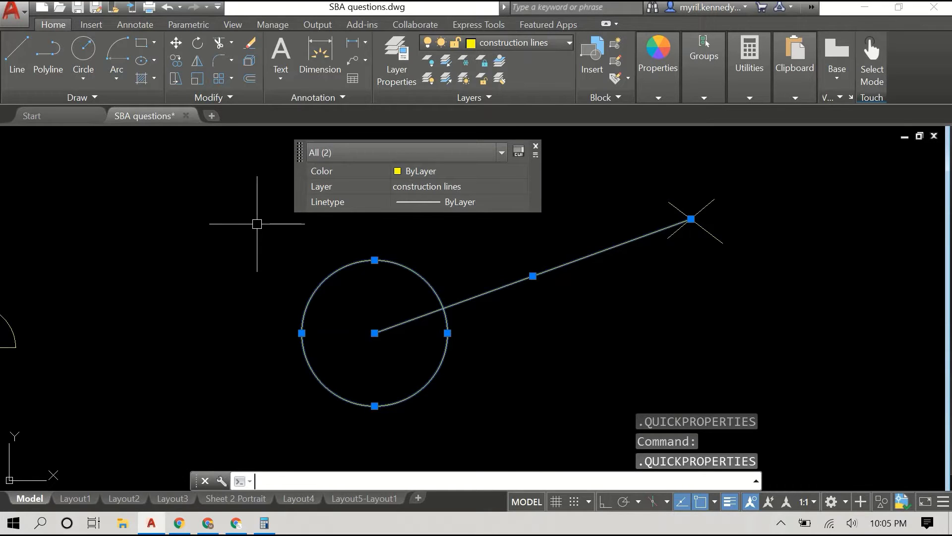
{"action": "left_click", "coordinate": [536, 147]}
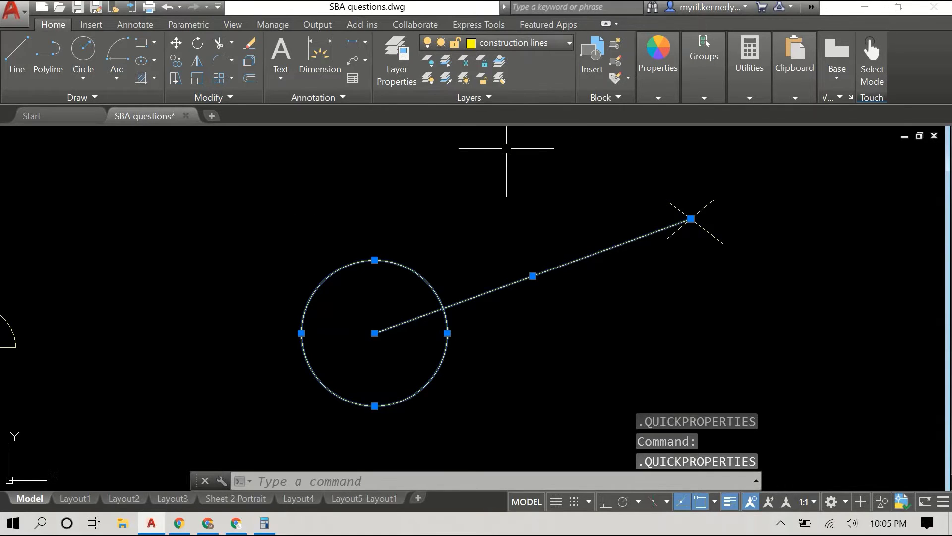
{"action": "left_click", "coordinate": [115, 75]}
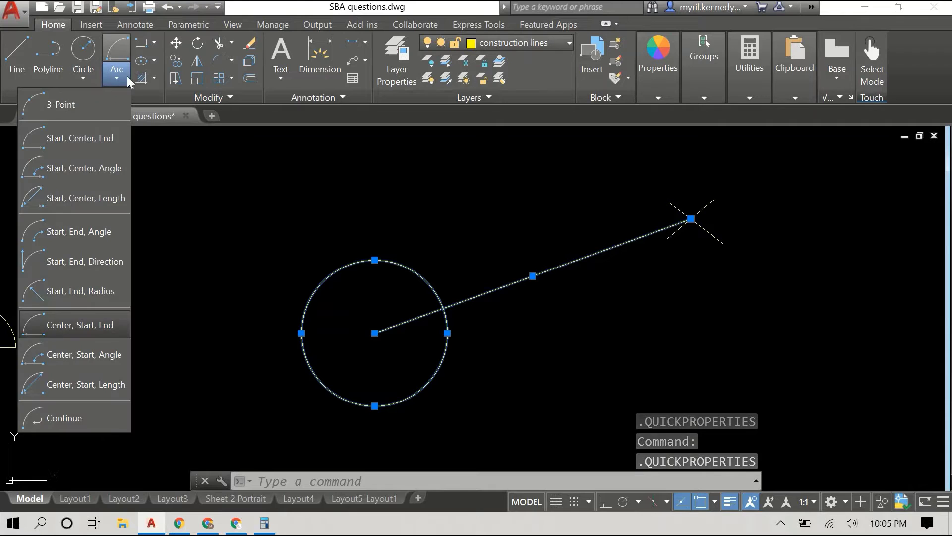
Draw a 4800-radius arc centred on the circle centre and lengthen it down past the line
{"action": "left_click", "coordinate": [78, 324]}
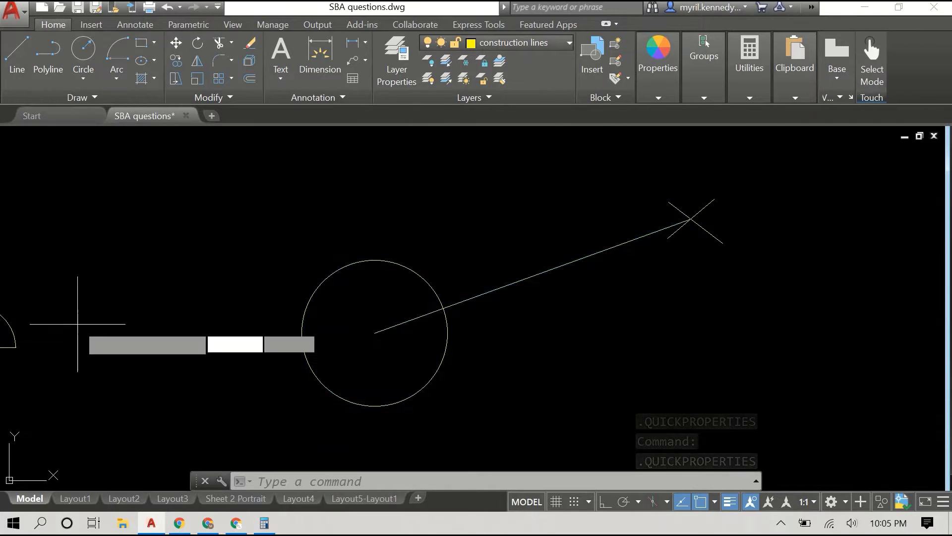
{"action": "left_click", "coordinate": [374, 333]}
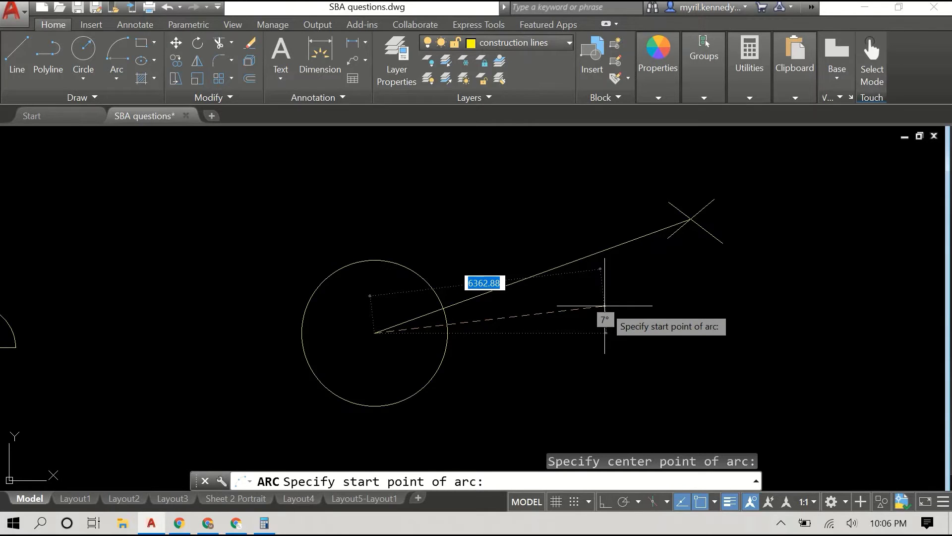
{"action": "type", "text": "4800"}
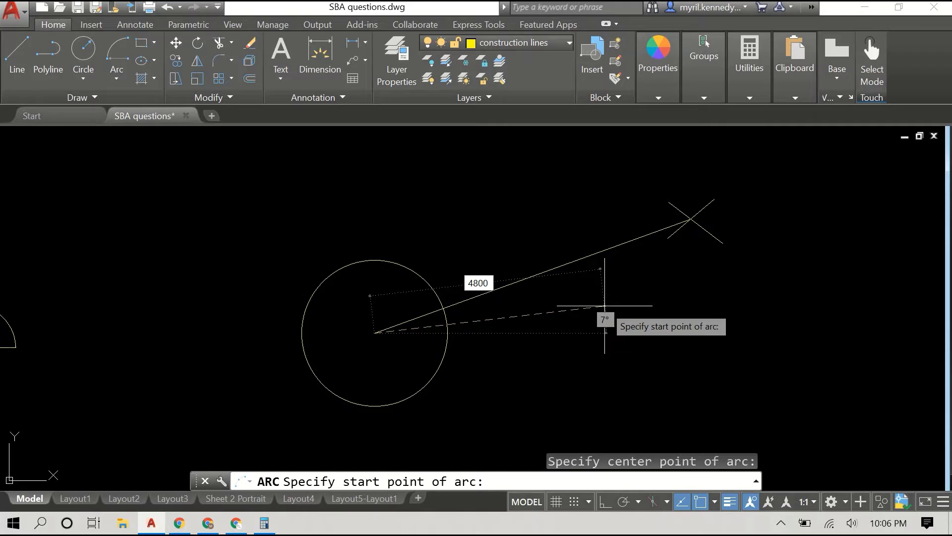
{"action": "key", "text": "Return"}
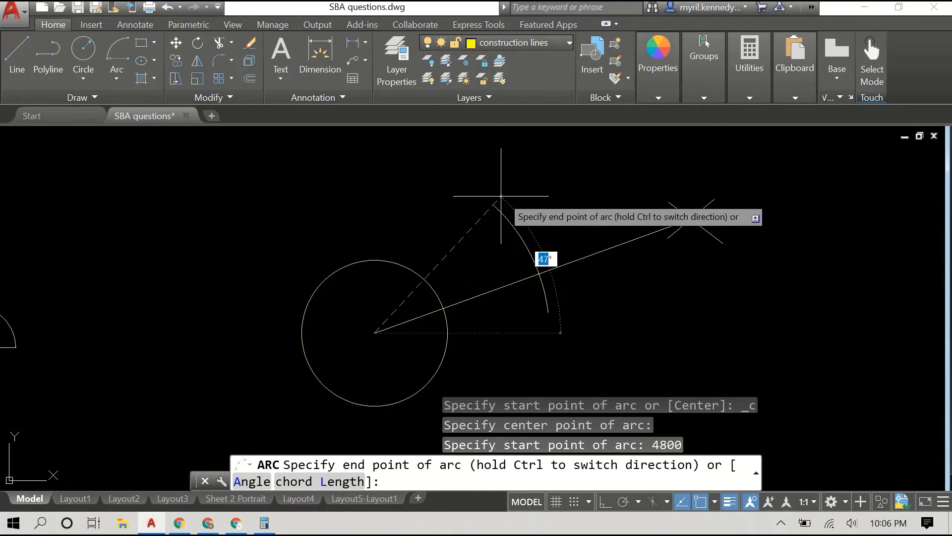
{"action": "left_click", "coordinate": [475, 190]}
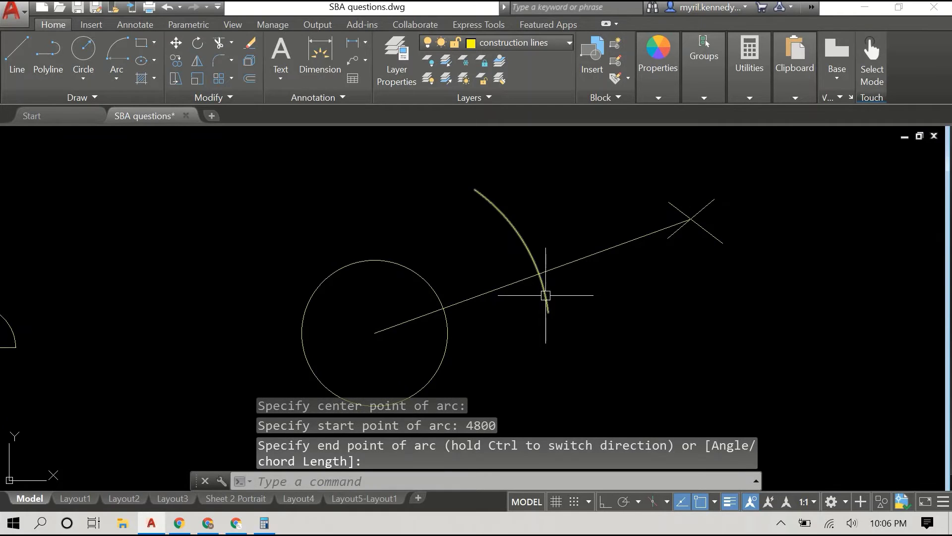
{"action": "mouse_move", "coordinate": [549, 313]}
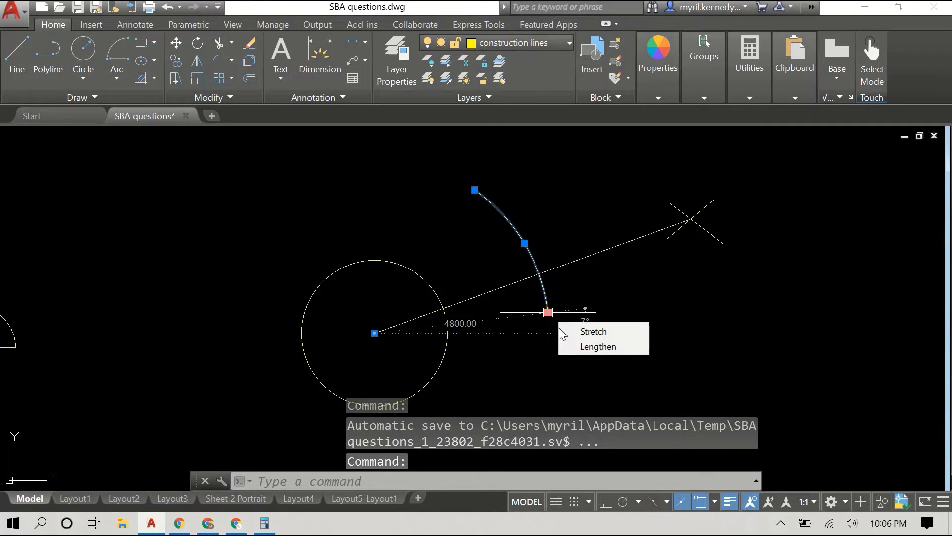
{"action": "left_click", "coordinate": [566, 346]}
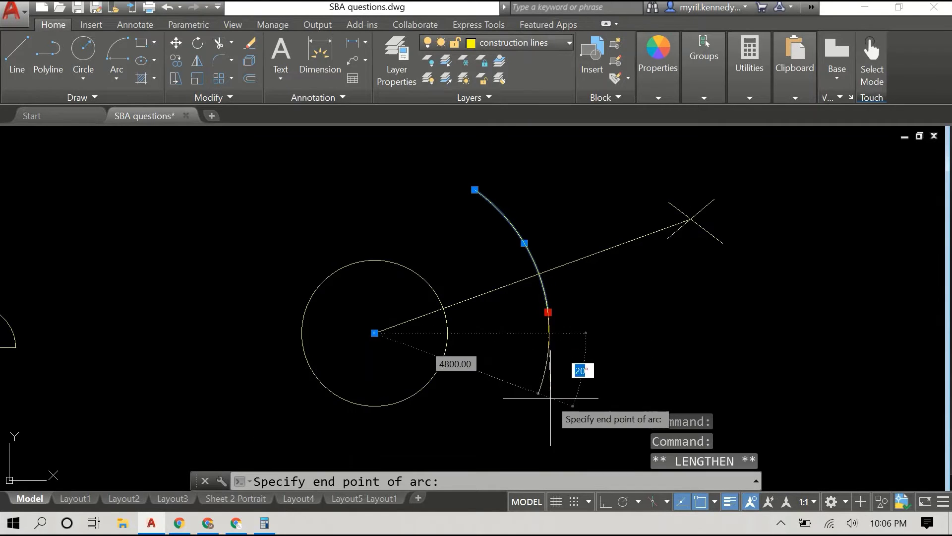
{"action": "left_click", "coordinate": [546, 415]}
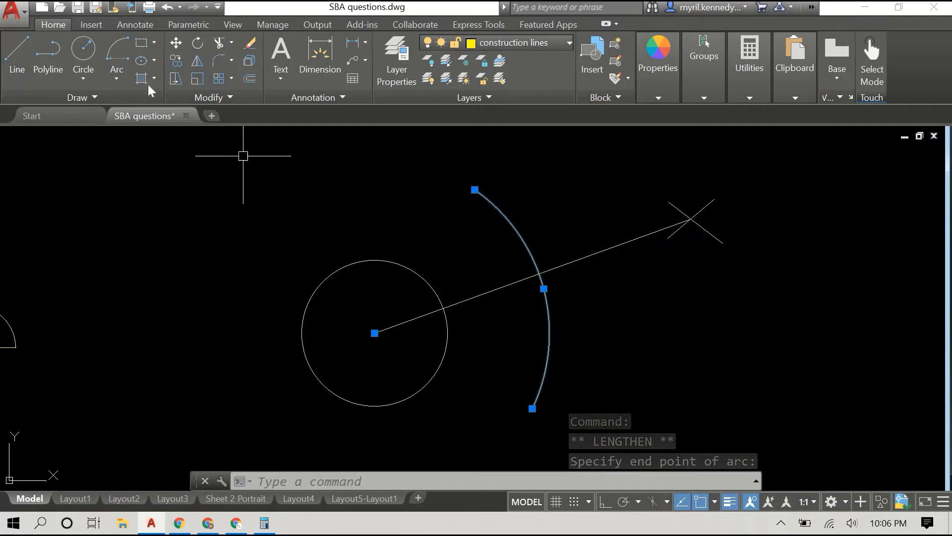
Draw a second 4800-radius arc centred on the X-marked point, then cancel the arc command
{"action": "left_click", "coordinate": [120, 80]}
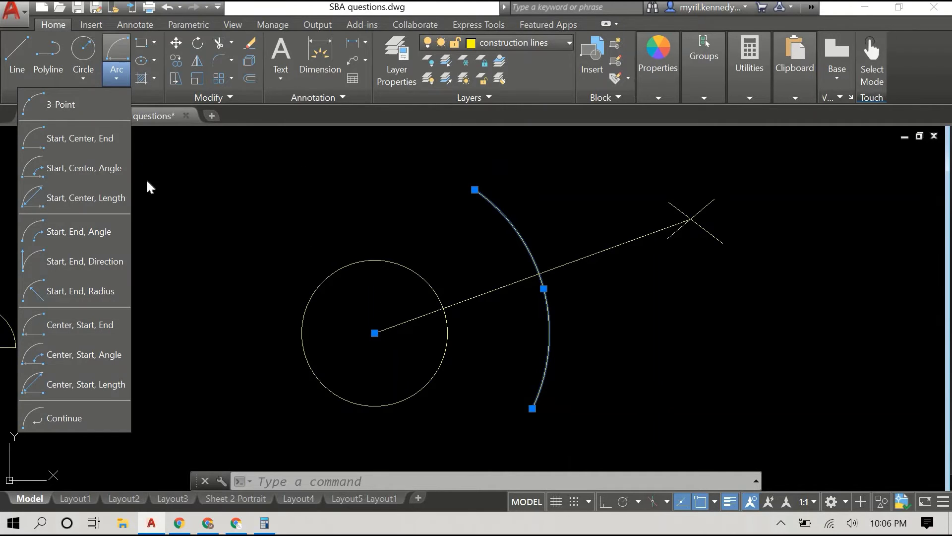
{"action": "left_click", "coordinate": [81, 325]}
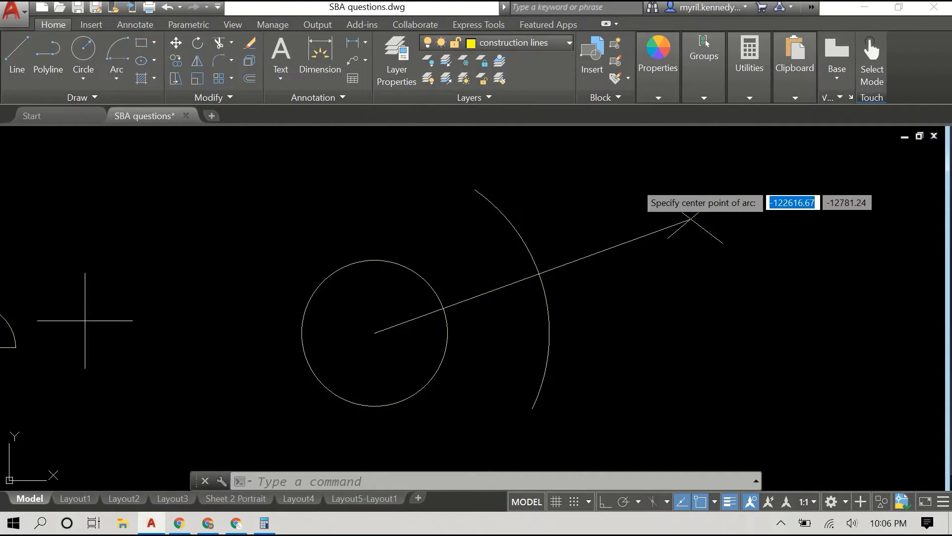
{"action": "scroll", "coordinate": [690, 225], "scroll_direction": "up", "scroll_amount": 5}
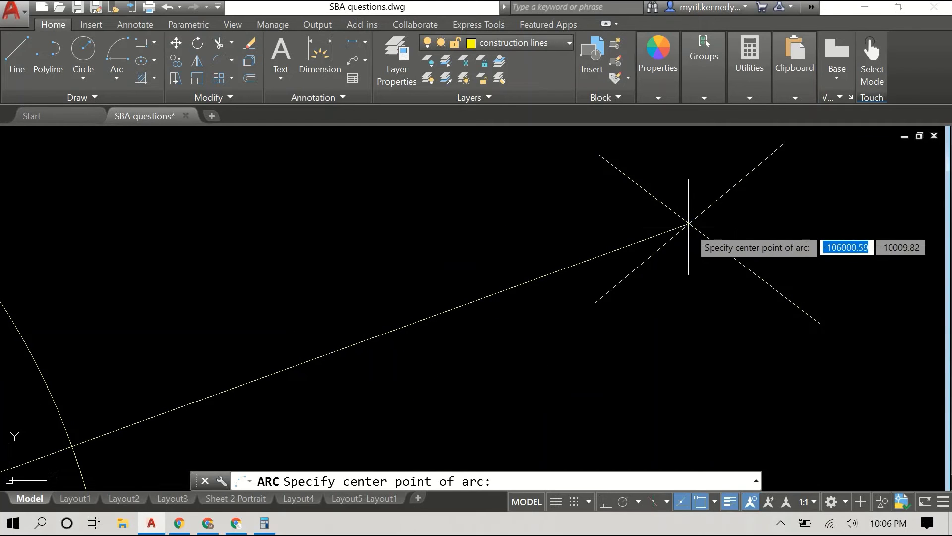
{"action": "left_click", "coordinate": [689, 224]}
{"action": "scroll", "coordinate": [343, 231], "scroll_direction": "down", "scroll_amount": 2}
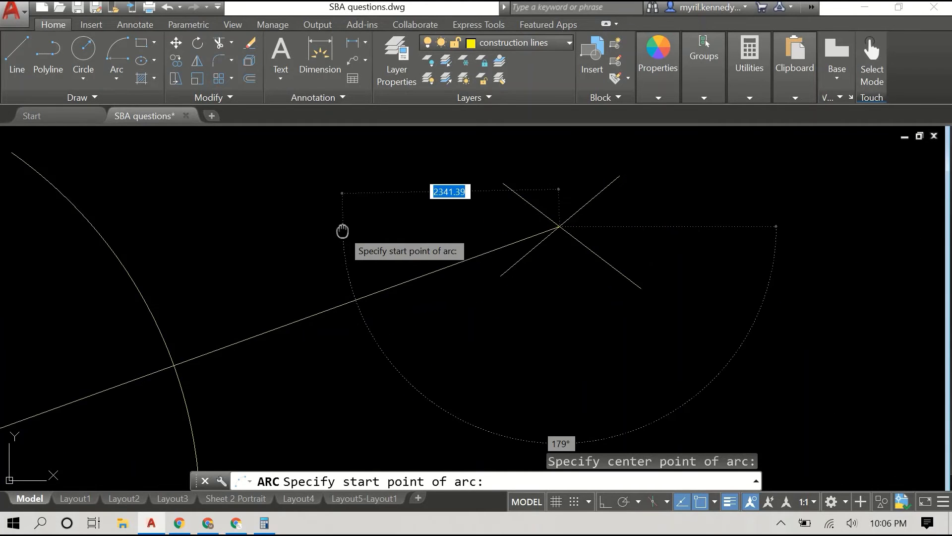
{"action": "middle_click_drag", "start_coordinate": [343, 230], "coordinate": [464, 174]}
{"action": "scroll", "coordinate": [465, 173], "scroll_direction": "down", "scroll_amount": 2}
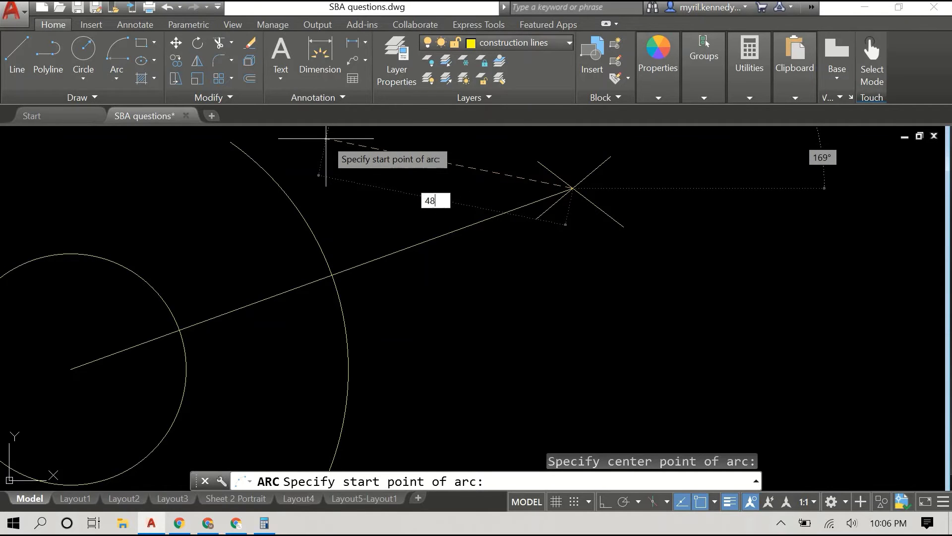
{"action": "key", "text": "Return"}
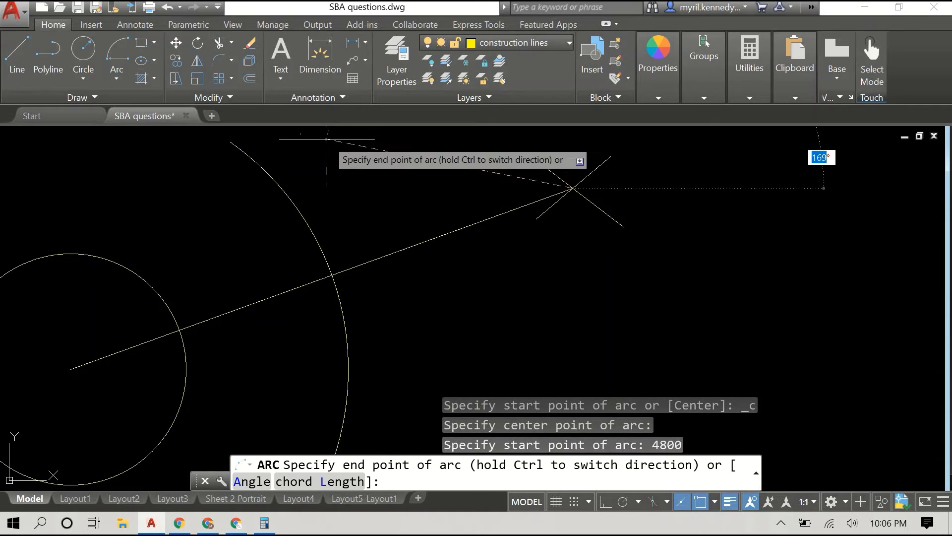
{"action": "key", "text": "Escape"}
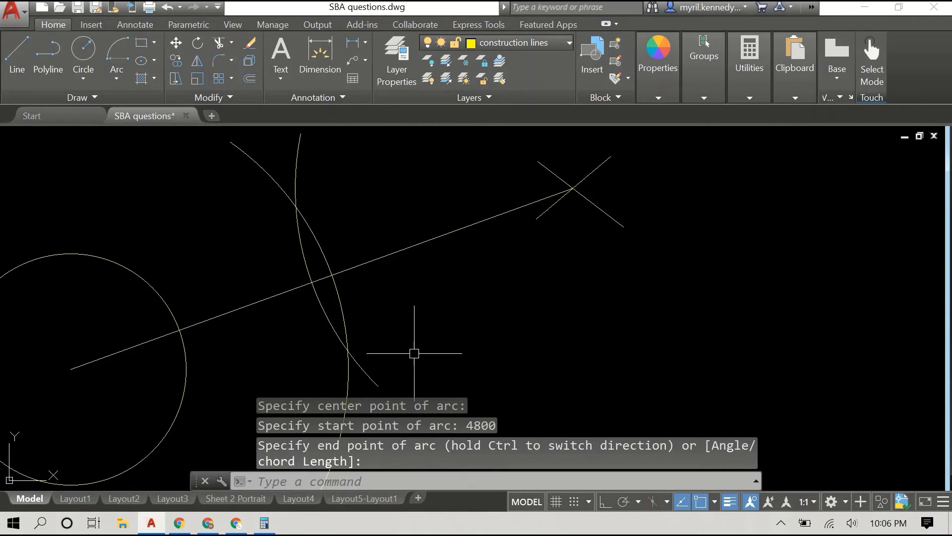
{"action": "mouse_move", "coordinate": [475, 274]}
{"action": "middle_mouse_down"}
{"action": "mouse_move", "coordinate": [492, 276]}
{"action": "mouse_move", "coordinate": [544, 244]}
{"action": "middle_mouse_up"}
{"action": "scroll", "coordinate": [541, 240], "scroll_direction": "down", "scroll_amount": 3}
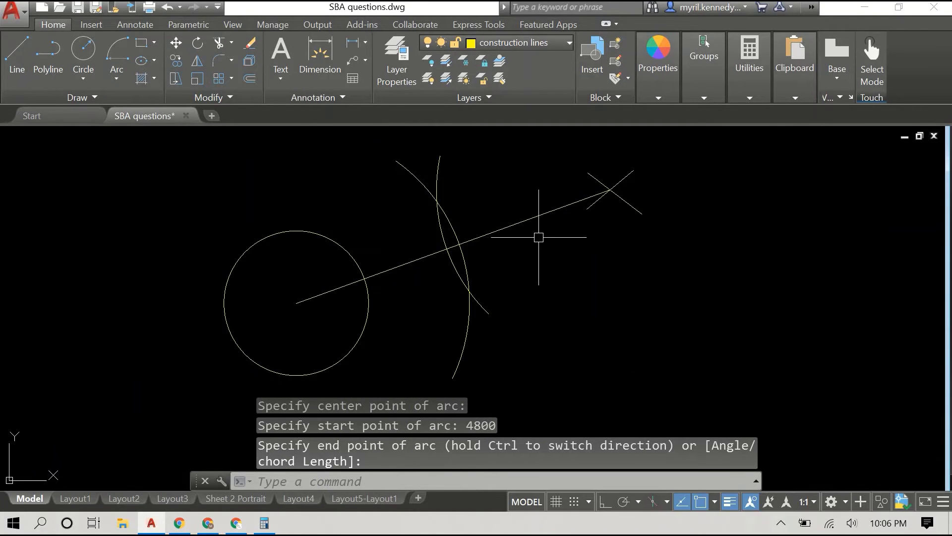
Draw the bisector line between the two points where the construction arcs cross
{"action": "key", "text": "Return"}
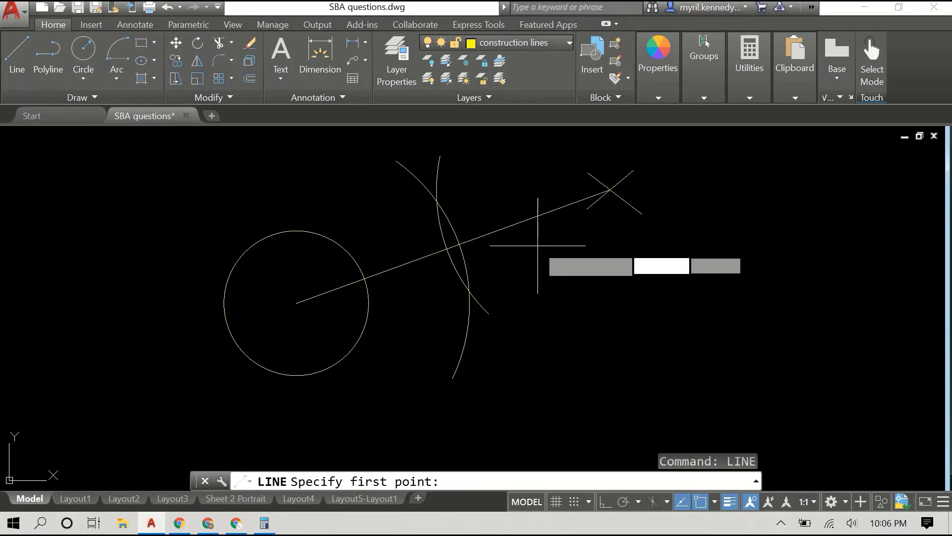
{"action": "scroll", "coordinate": [459, 292], "scroll_direction": "up", "scroll_amount": 5}
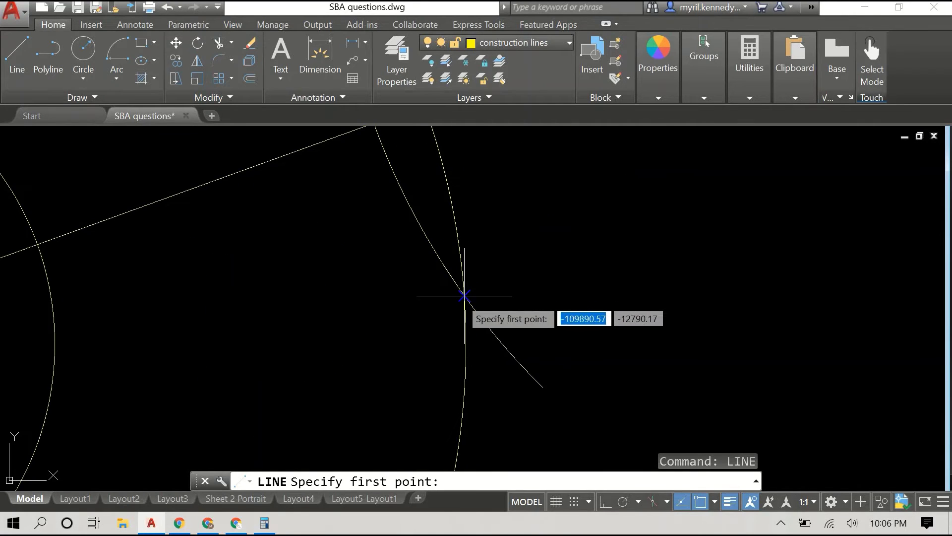
{"action": "left_click", "coordinate": [464, 297]}
{"action": "middle_click_drag", "start_coordinate": [423, 155], "coordinate": [498, 399]}
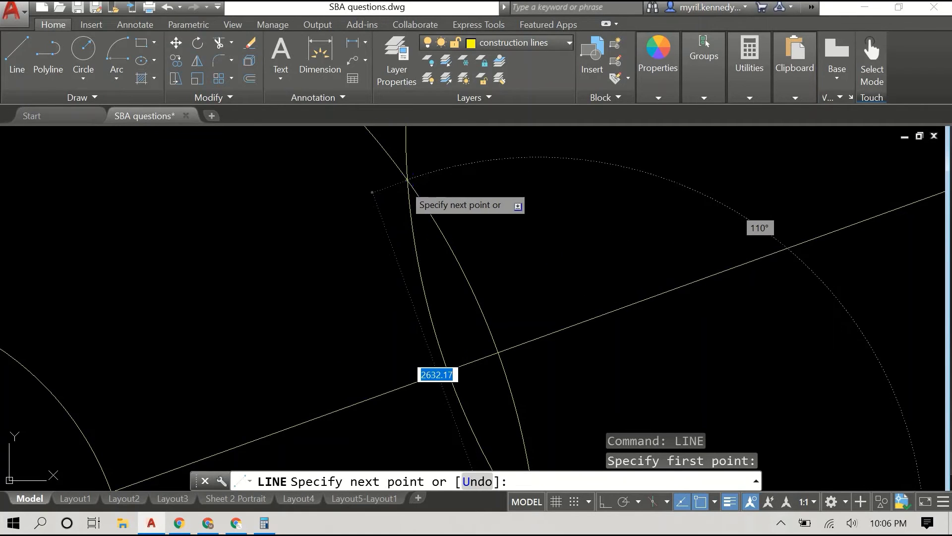
{"action": "left_click", "coordinate": [406, 179]}
{"action": "right_click", "coordinate": [481, 198]}
{"action": "left_click", "coordinate": [501, 208]}
Pan and zoom to frame the whole circle and construction
{"action": "scroll", "coordinate": [481, 198], "scroll_direction": "down", "scroll_amount": 3}
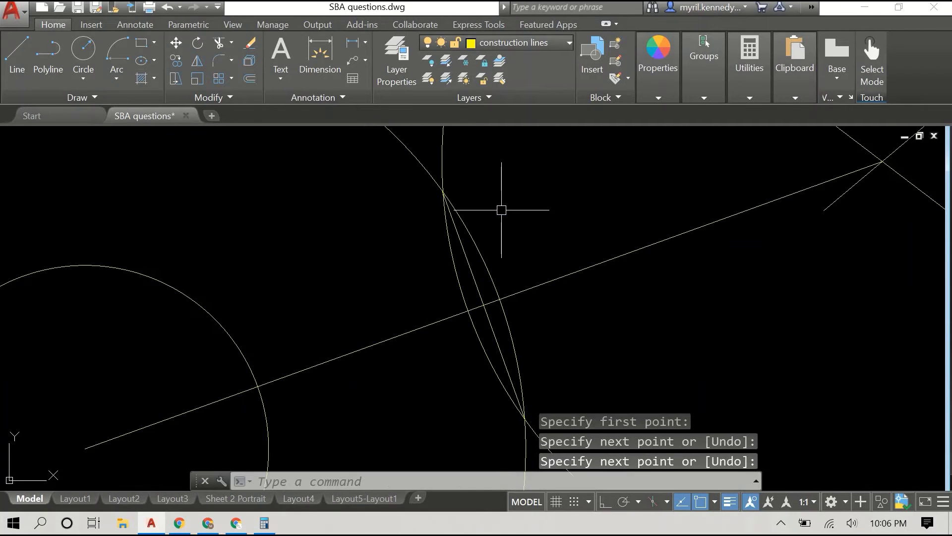
{"action": "middle_click_drag", "start_coordinate": [501, 207], "coordinate": [542, 293]}
{"action": "scroll", "coordinate": [542, 293], "scroll_direction": "up", "scroll_amount": 5}
{"action": "middle_click_drag", "start_coordinate": [496, 240], "coordinate": [573, 226]}
{"action": "scroll", "coordinate": [594, 217], "scroll_direction": "down", "scroll_amount": 4}
{"action": "middle_click_drag", "start_coordinate": [612, 198], "coordinate": [615, 231]}
{"action": "scroll", "coordinate": [589, 226], "scroll_direction": "down", "scroll_amount": 2}
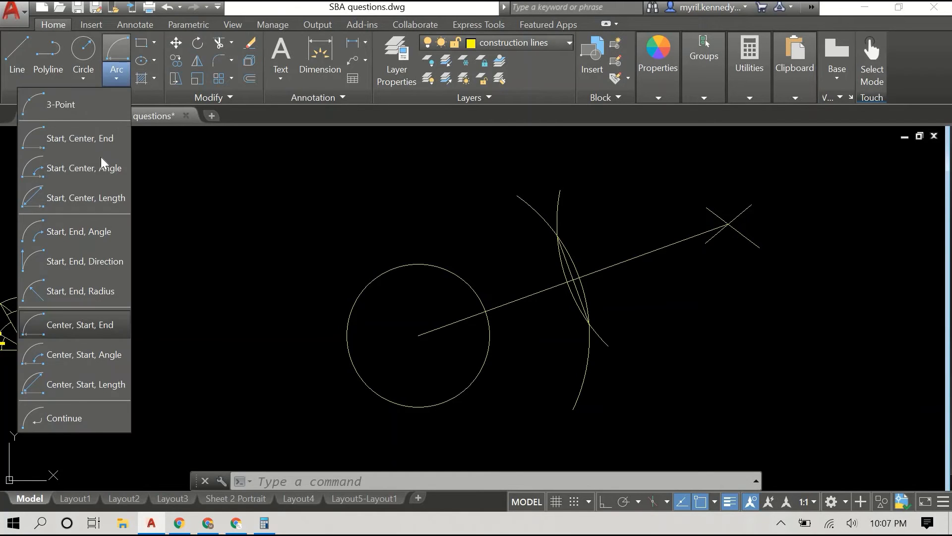
Start a centre-start-end arc centred where the bisector meets the connecting line
{"action": "left_click", "coordinate": [79, 325]}
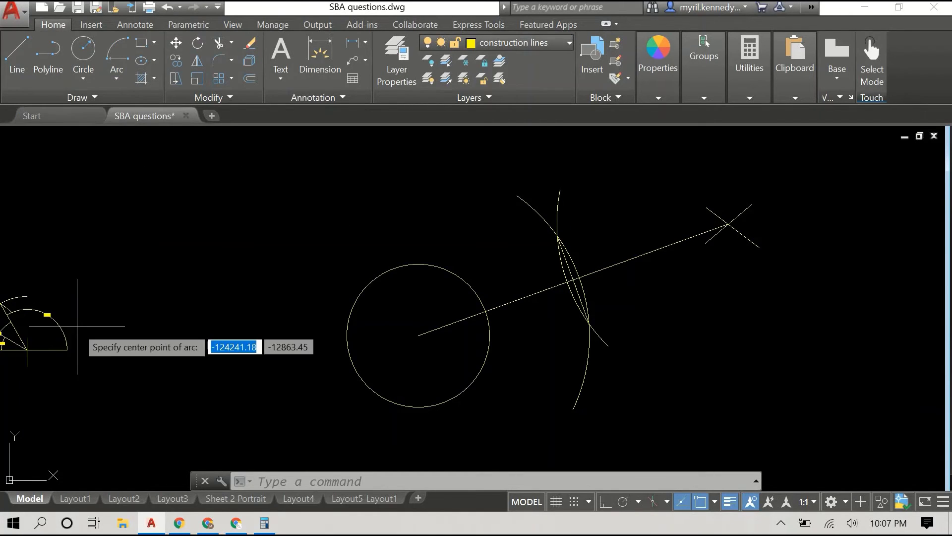
{"action": "scroll", "coordinate": [578, 272], "scroll_direction": "up", "scroll_amount": 4}
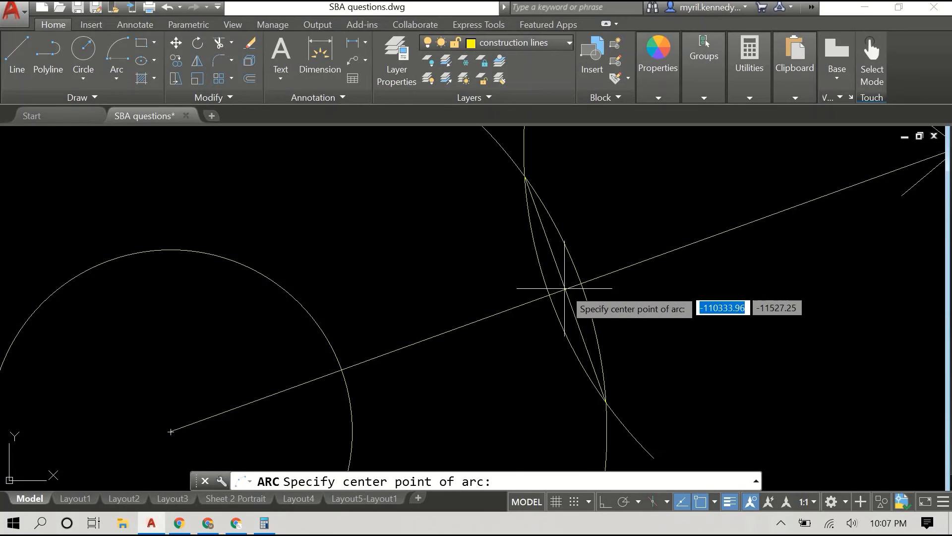
{"action": "left_click", "coordinate": [566, 289]}
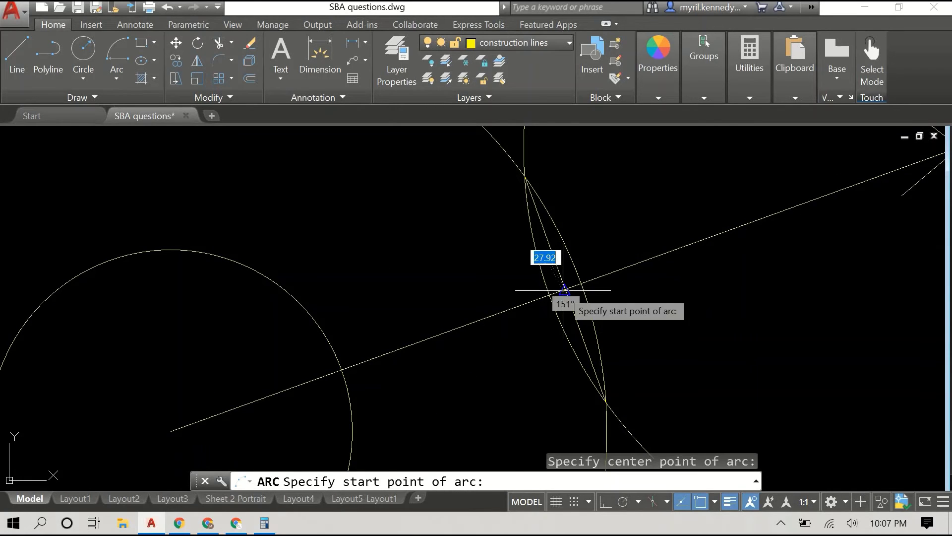
{"action": "middle_click_drag", "start_coordinate": [712, 186], "coordinate": [498, 286]}
{"action": "scroll", "coordinate": [570, 263], "scroll_direction": "down", "scroll_amount": 3}
{"action": "scroll", "coordinate": [645, 253], "scroll_direction": "up", "scroll_amount": 4}
{"action": "scroll", "coordinate": [523, 290], "scroll_direction": "up", "scroll_amount": 3}
Sweep the arc from the external point round to the circle's centre, then select it
{"action": "left_click", "coordinate": [522, 301]}
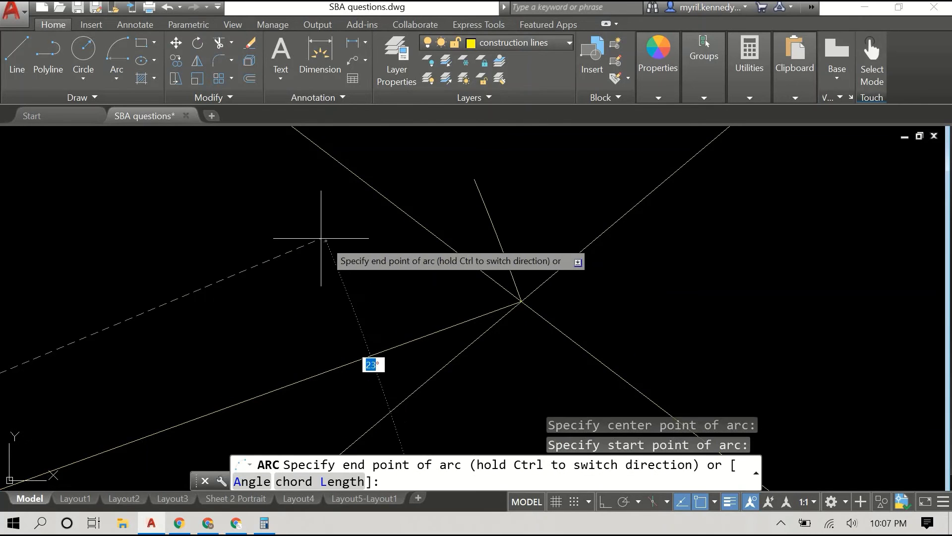
{"action": "middle_click_drag", "start_coordinate": [264, 223], "coordinate": [774, 227]}
{"action": "scroll", "coordinate": [563, 276], "scroll_direction": "down", "scroll_amount": 5}
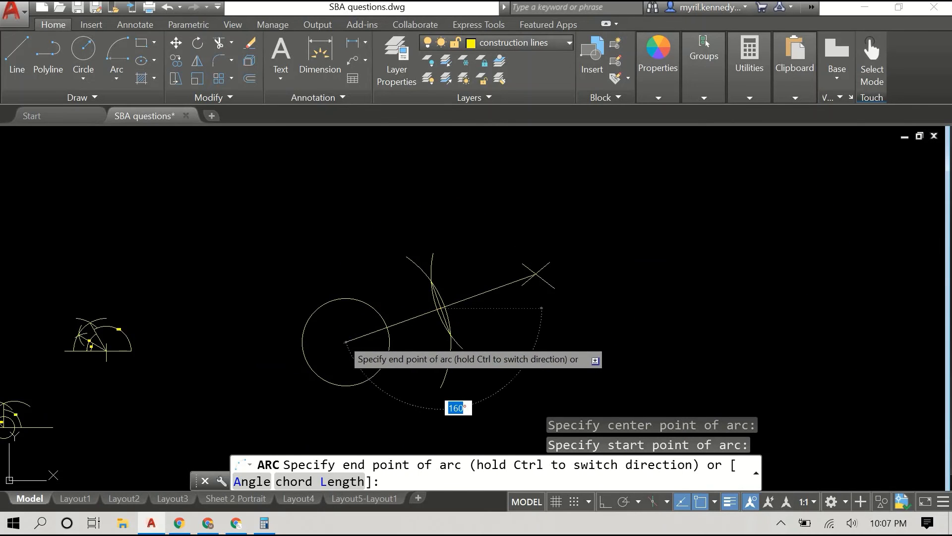
{"action": "left_click", "coordinate": [345, 342]}
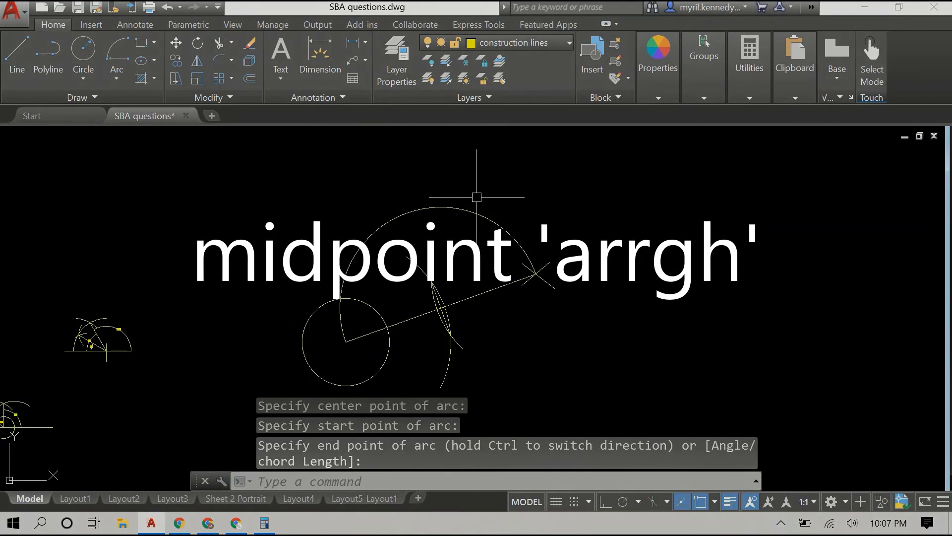
{"action": "scroll", "coordinate": [342, 303], "scroll_direction": "up", "scroll_amount": 4}
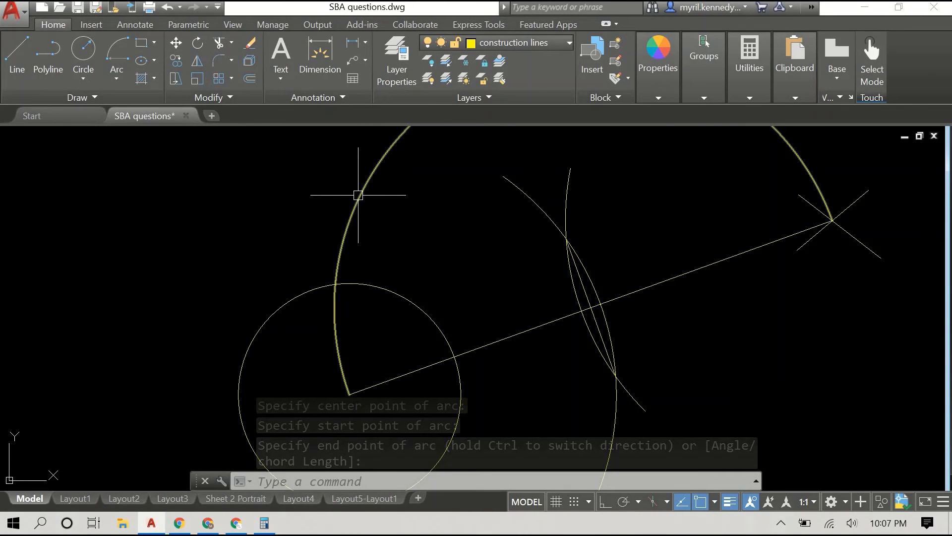
{"action": "left_click", "coordinate": [358, 195]}
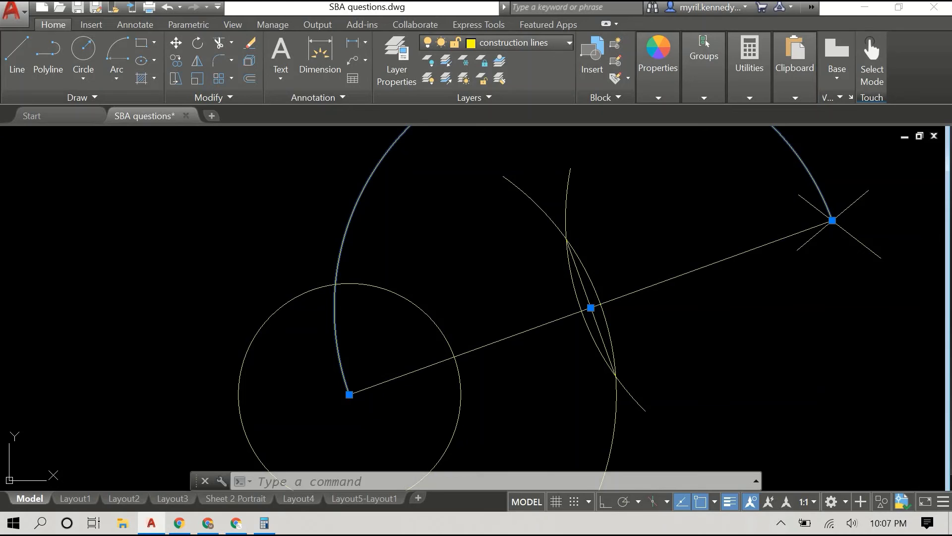
Start the tangent line at the X-marked point, zooming toward the arc-circle intersection
{"action": "type", "text": "l"}
{"action": "key", "text": "Return"}
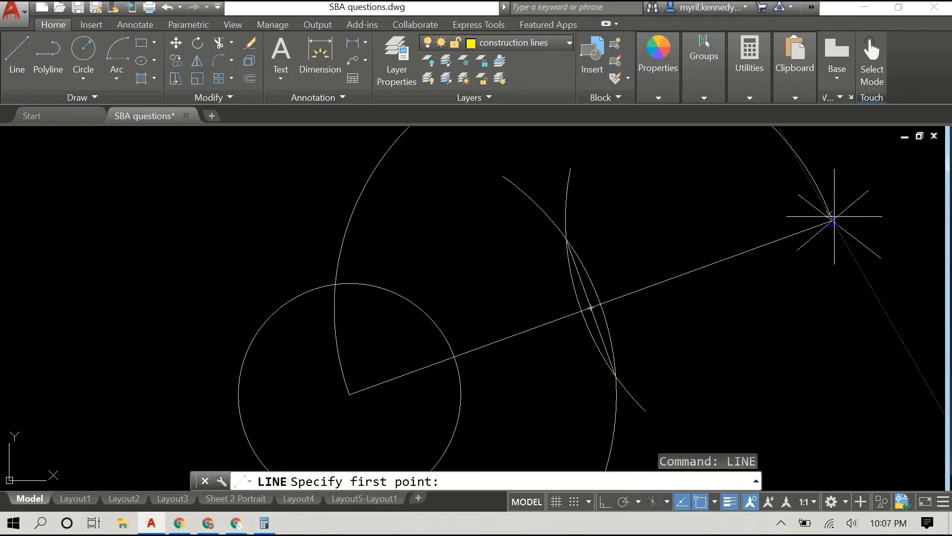
{"action": "scroll", "coordinate": [792, 157], "scroll_direction": "up", "scroll_amount": 5}
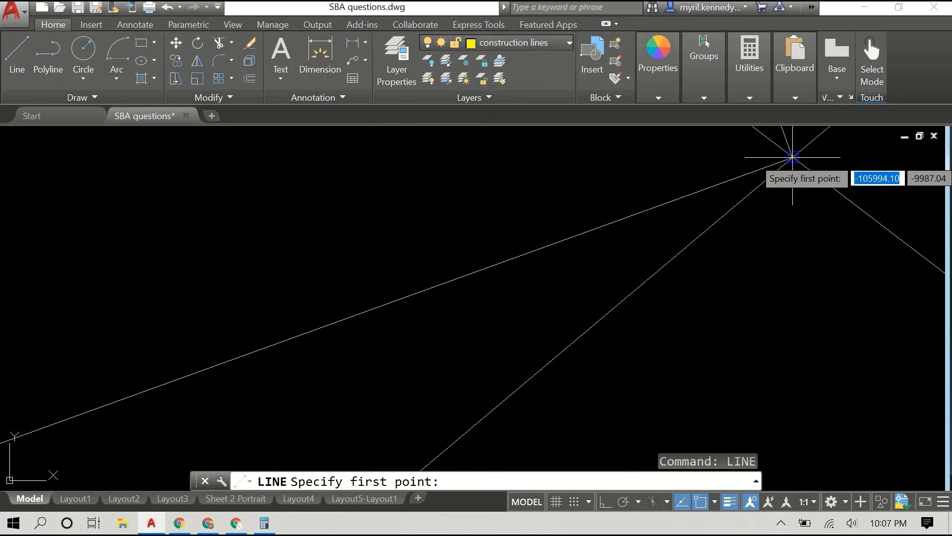
{"action": "left_click", "coordinate": [793, 158]}
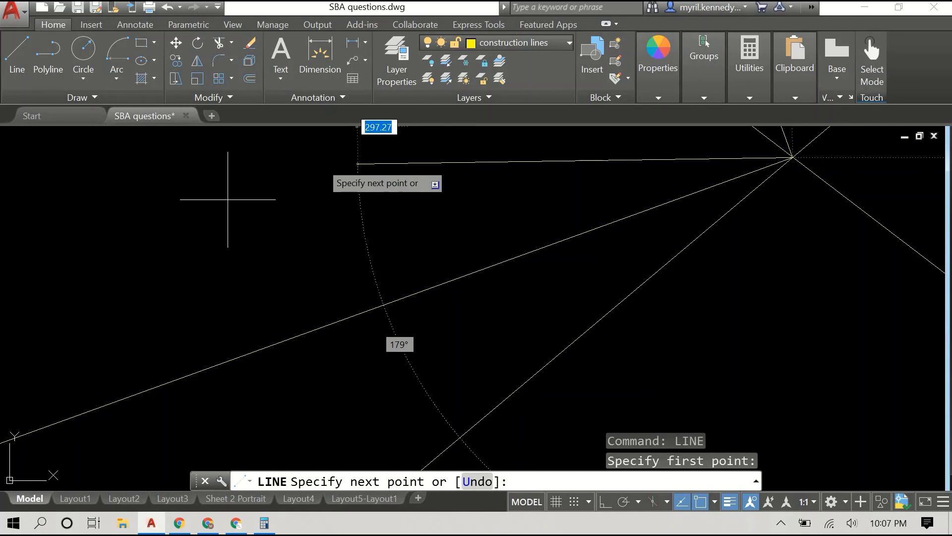
{"action": "scroll", "coordinate": [225, 270], "scroll_direction": "down", "scroll_amount": 4}
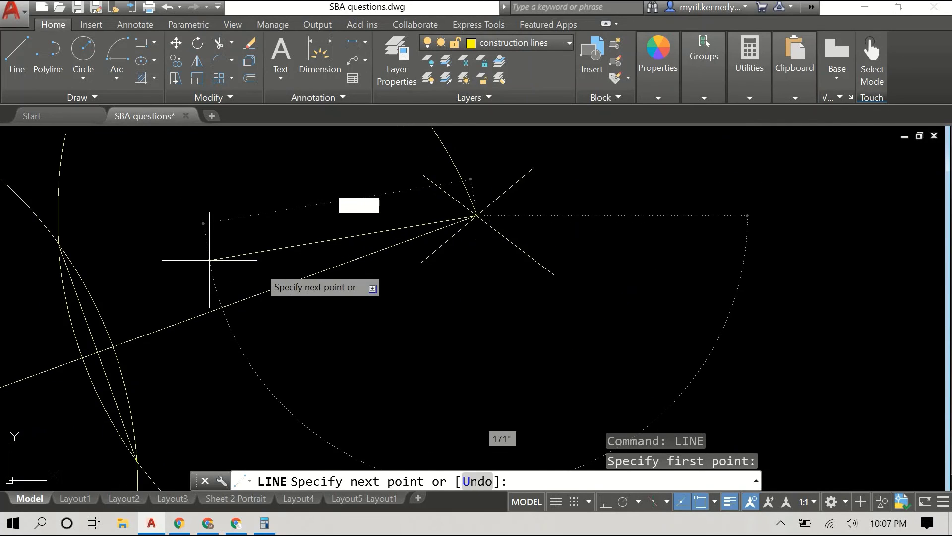
{"action": "scroll", "coordinate": [148, 275], "scroll_direction": "down", "scroll_amount": 6}
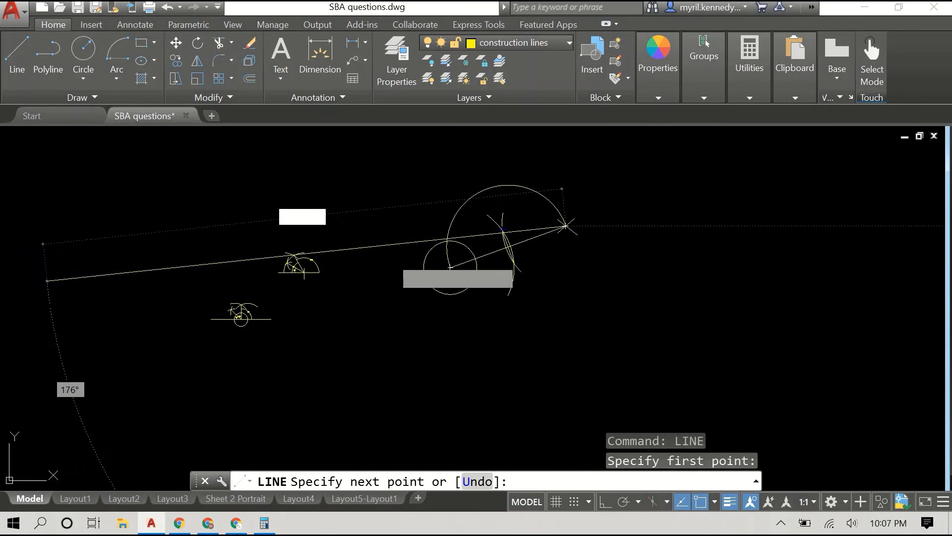
{"action": "scroll", "coordinate": [431, 245], "scroll_direction": "up", "scroll_amount": 6}
{"action": "scroll", "coordinate": [469, 238], "scroll_direction": "up", "scroll_amount": 2}
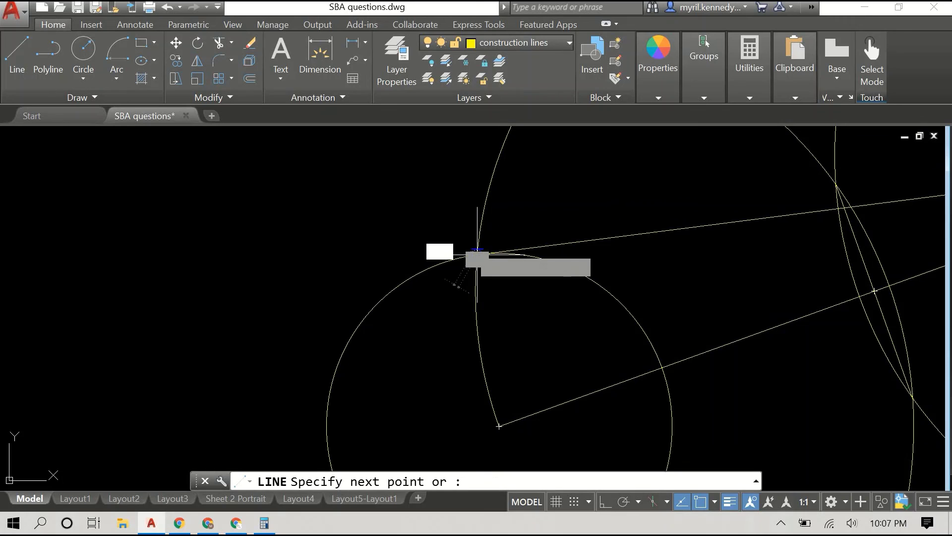